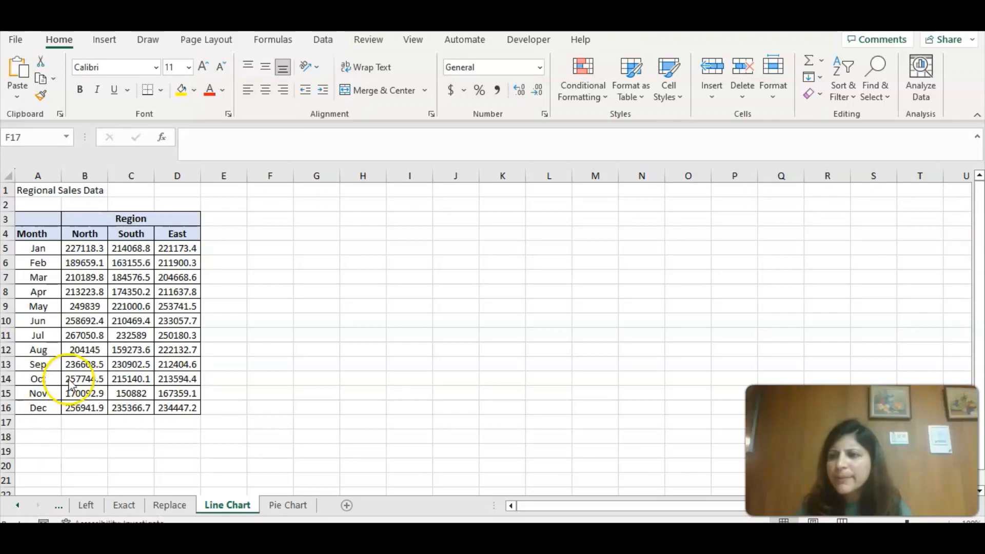
# Insert a basic line chart from the Month and North sales data in A4:B16.
pyautogui.click(32, 234)
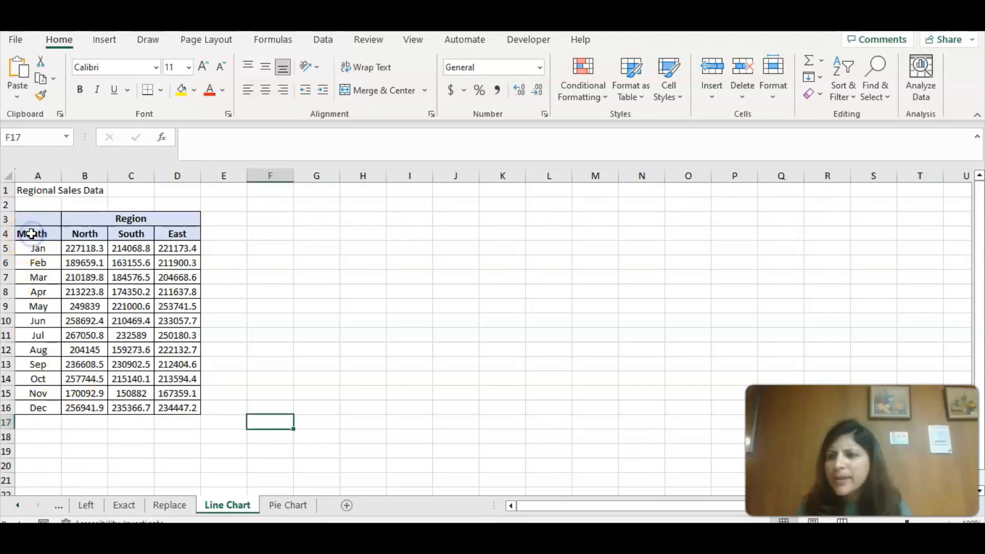
pyautogui.moveTo(32, 234); pyautogui.dragTo(92, 408)
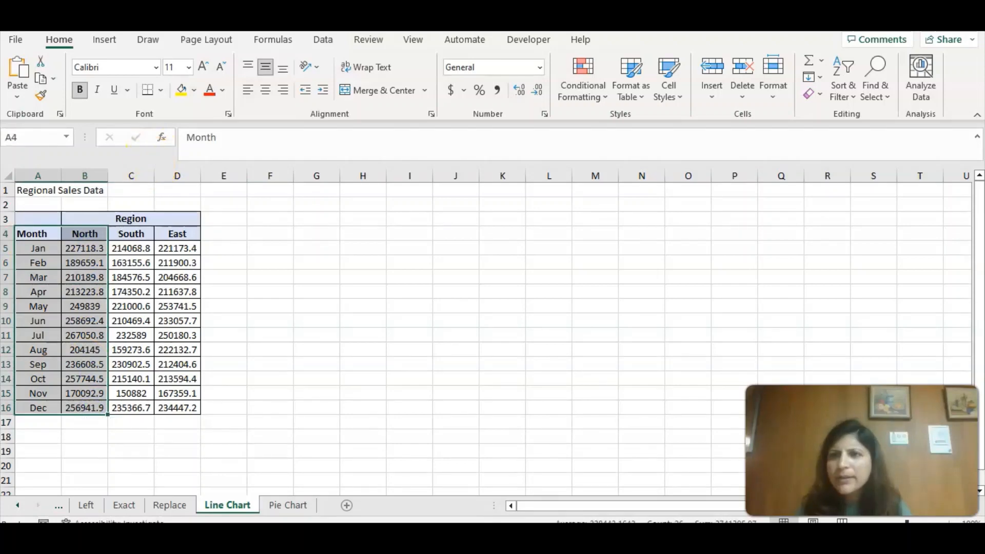
pyautogui.click(104, 39)
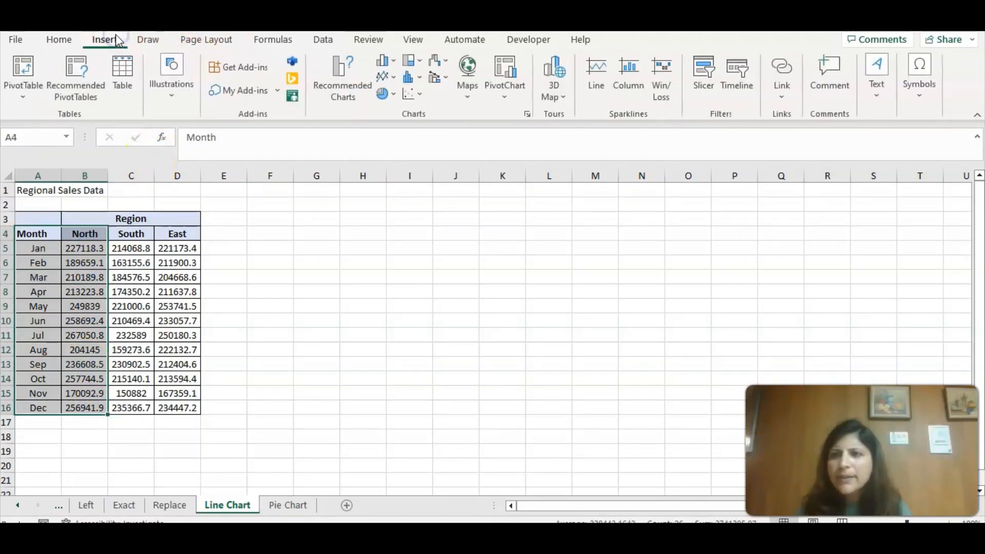
pyautogui.click(340, 89)
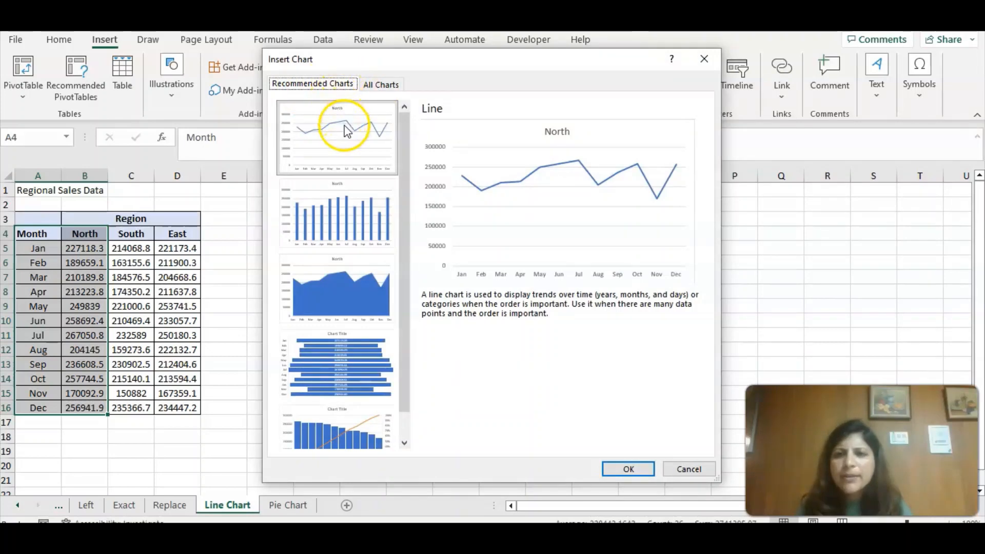
pyautogui.scroll(-1, 364, 254)
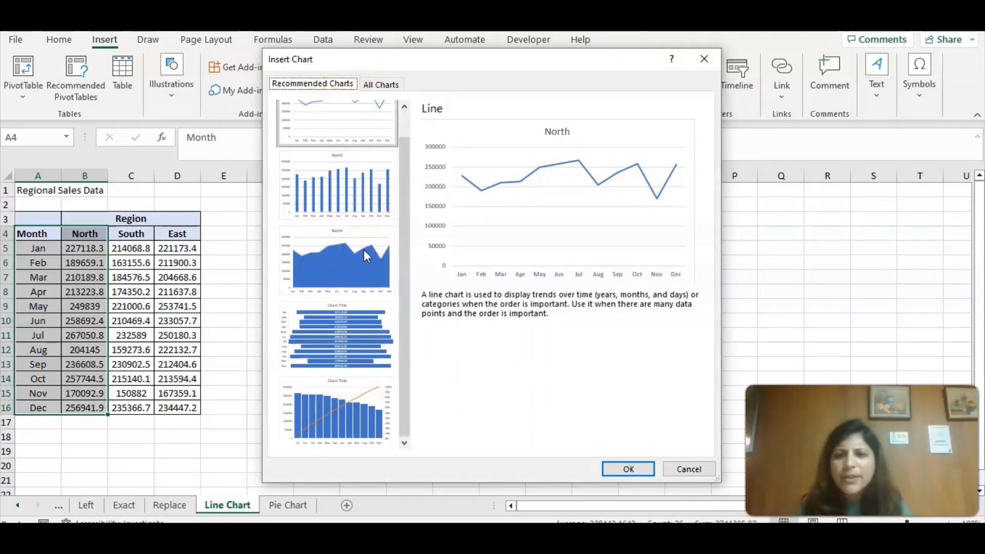
pyautogui.scroll(1, 365, 251)
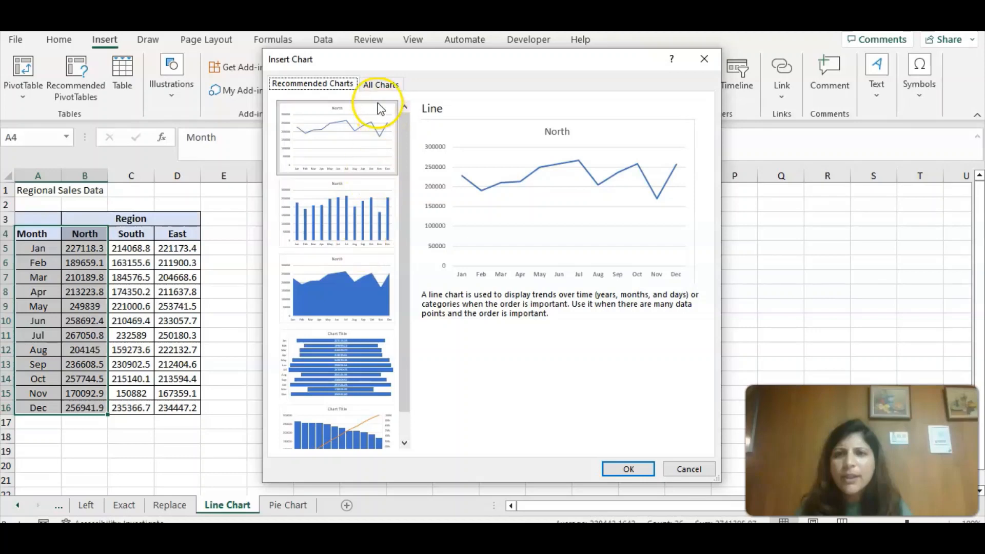
pyautogui.click(380, 84)
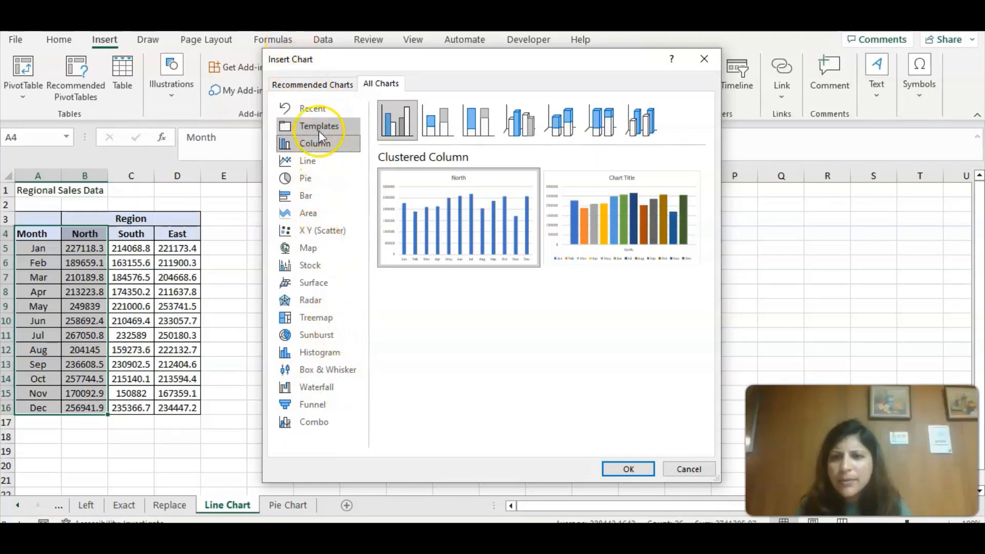
pyautogui.click(322, 164)
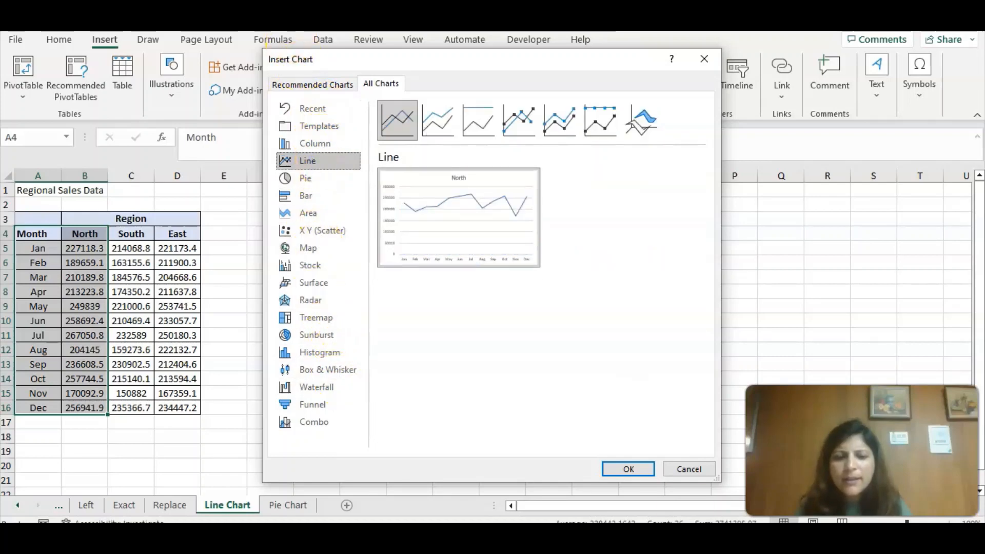
pyautogui.click(640, 476)
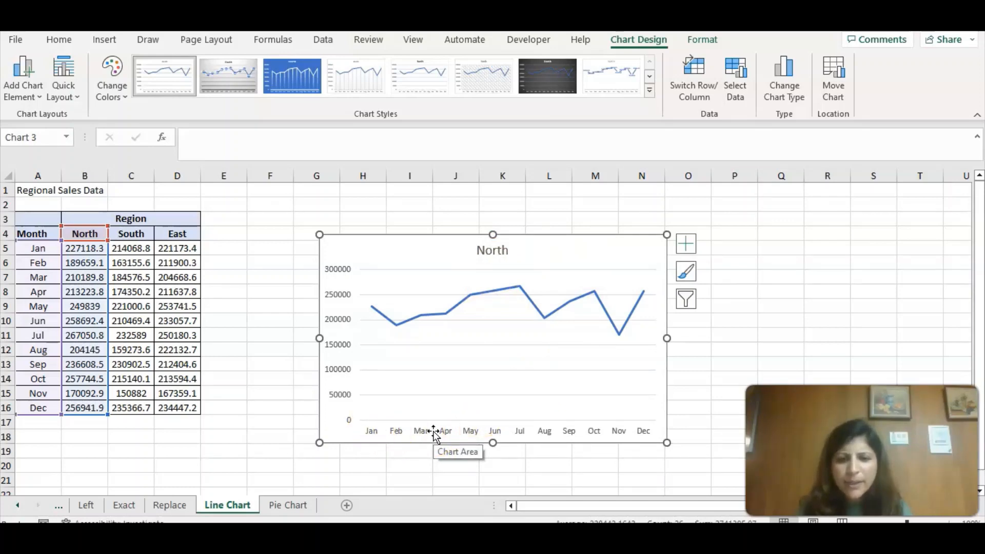
# Inspect the July and November points on the North line chart, and delete the chart.
pyautogui.click(396, 433)
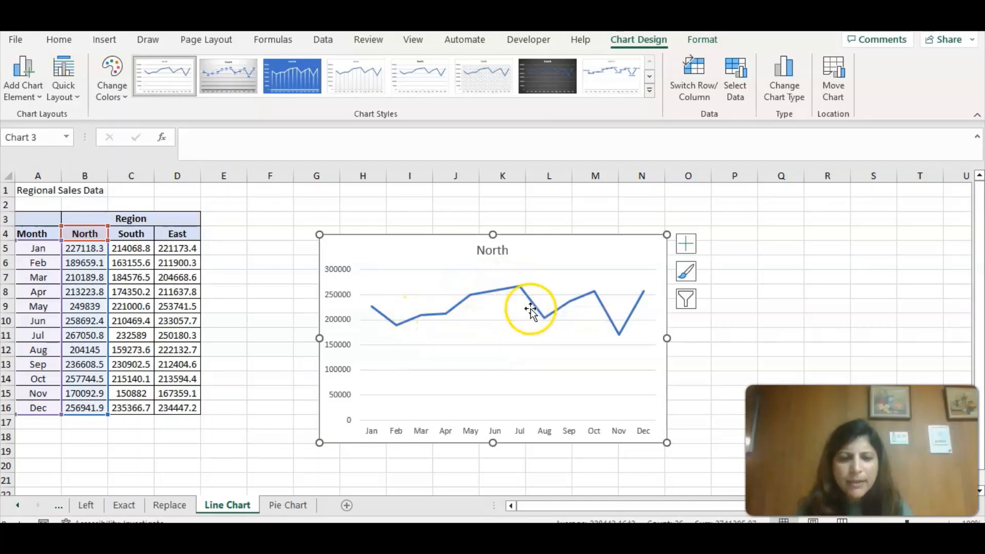
pyautogui.moveTo(519, 292)
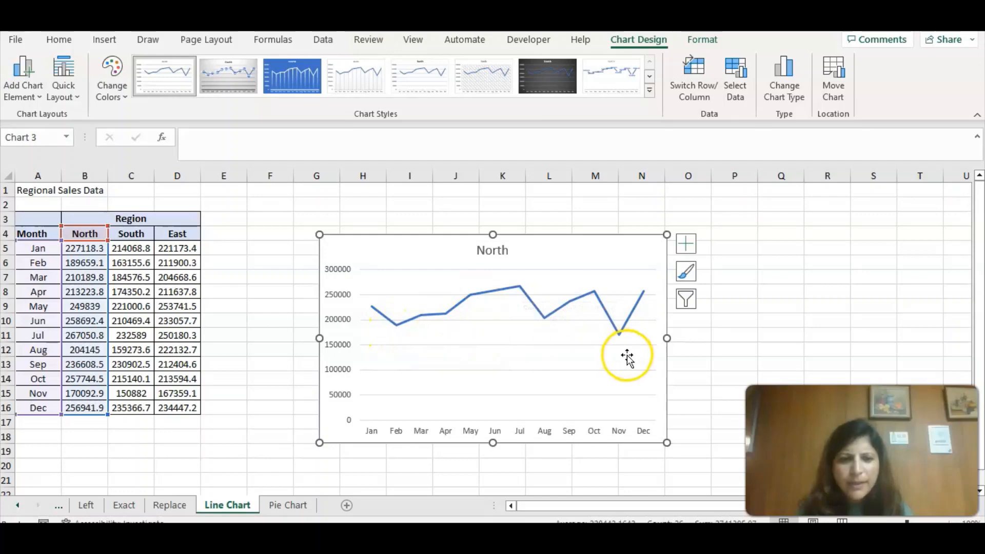
pyautogui.moveTo(621, 337)
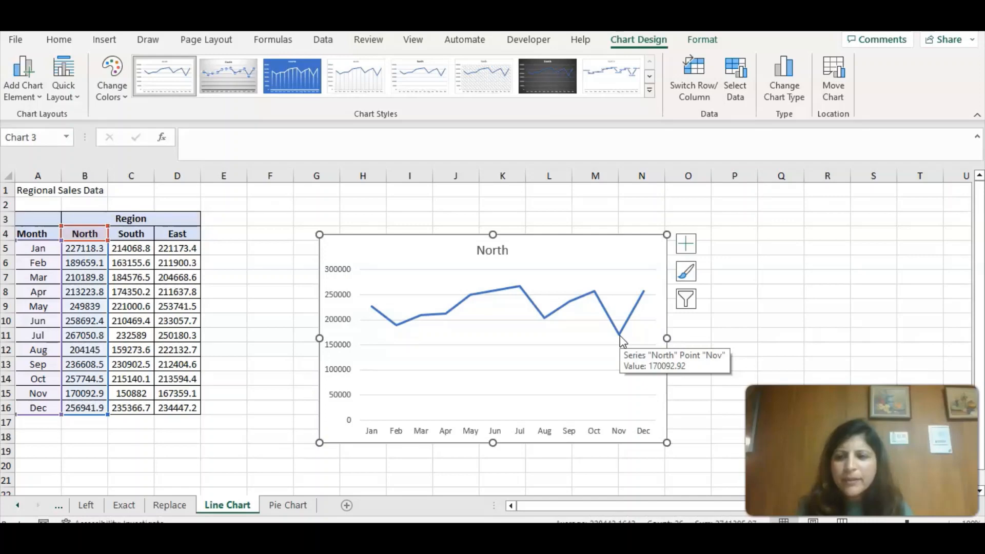
pyautogui.click(573, 264)
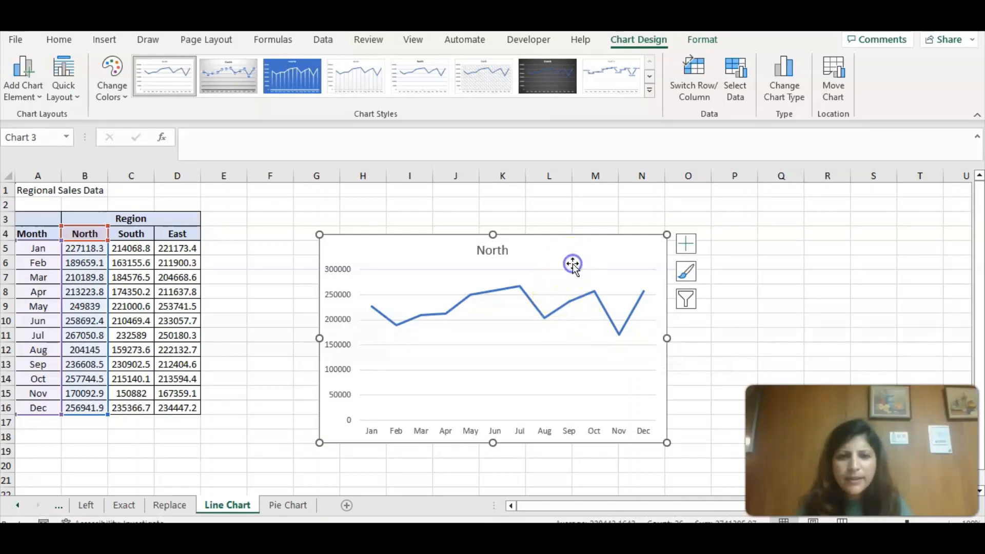
pyautogui.press('Delete')
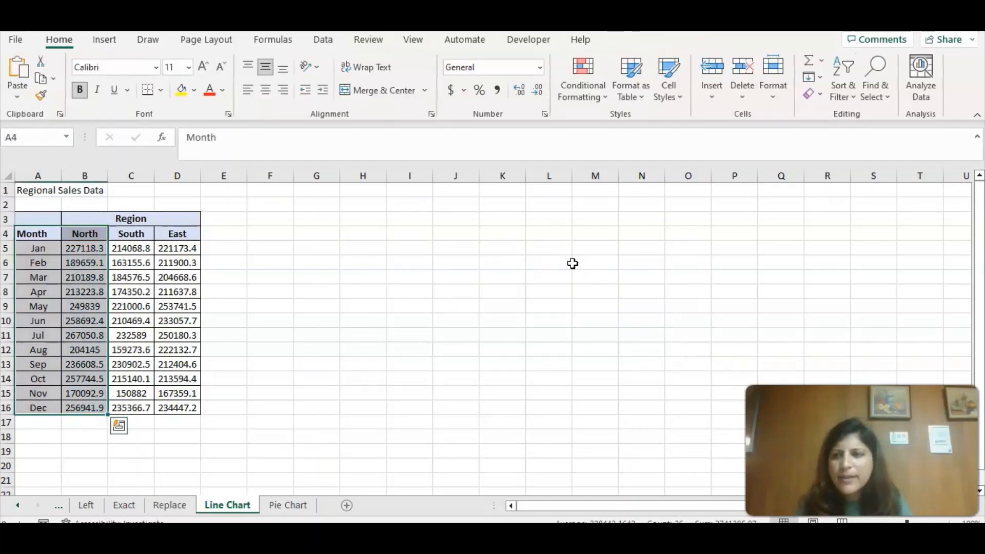
# Insert a basic line chart with months on the axis and North, South and East as series, using A4:D16.
pyautogui.click(414, 268)
pyautogui.moveTo(23, 234); pyautogui.dragTo(191, 409)
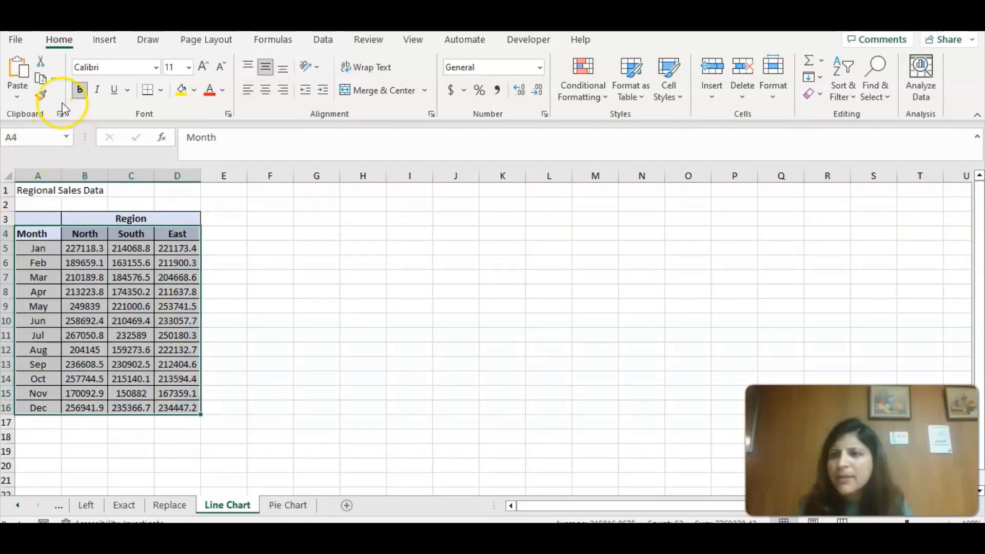
pyautogui.click(100, 46)
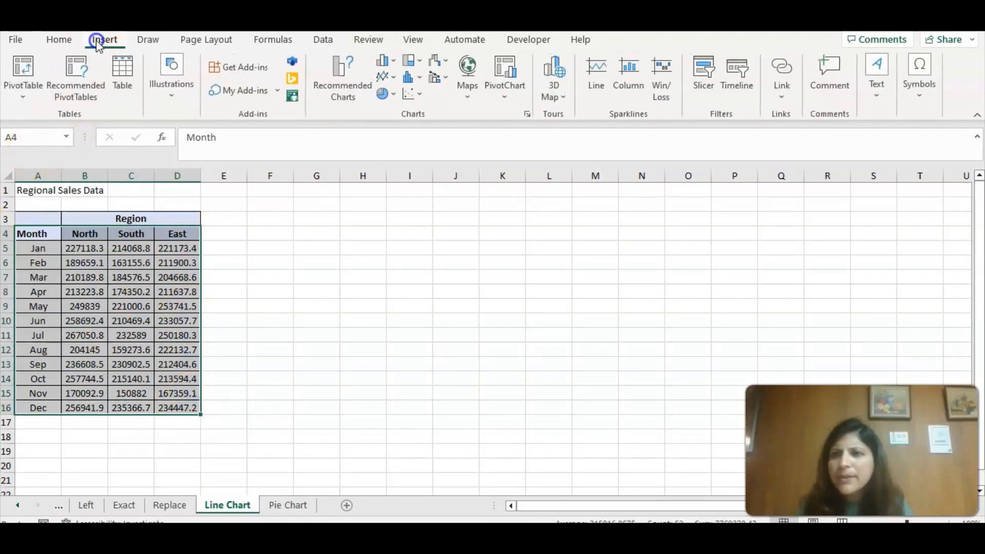
pyautogui.click(323, 70)
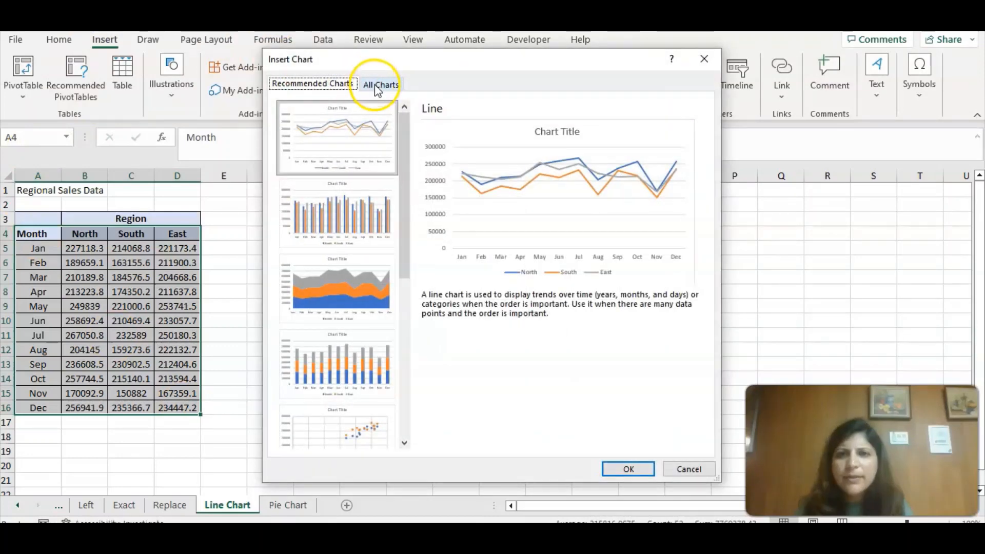
pyautogui.click(378, 87)
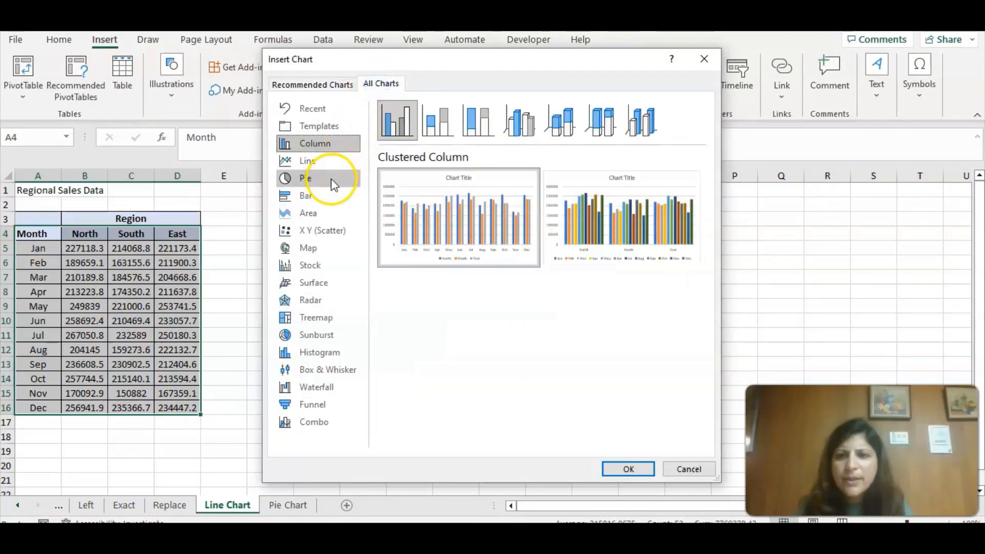
pyautogui.click(337, 165)
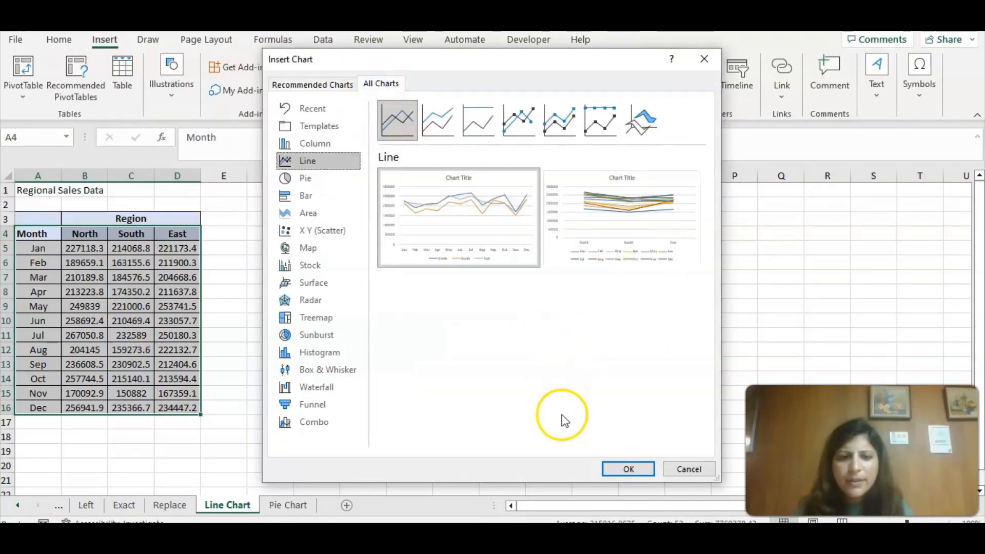
pyautogui.click(623, 468)
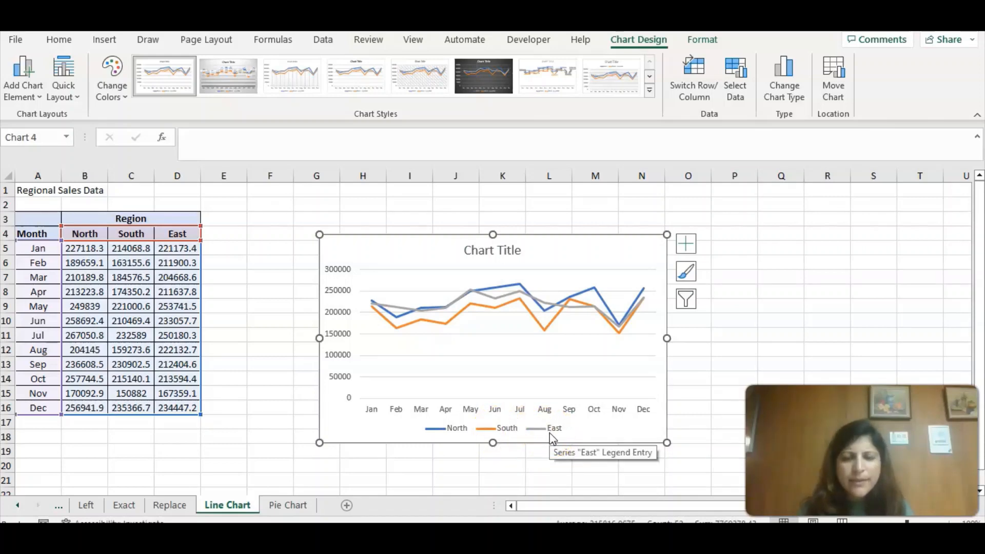
# Enlarge the three-region line chart so its lower-right corner reaches column O, row 20.
pyautogui.click(667, 442)
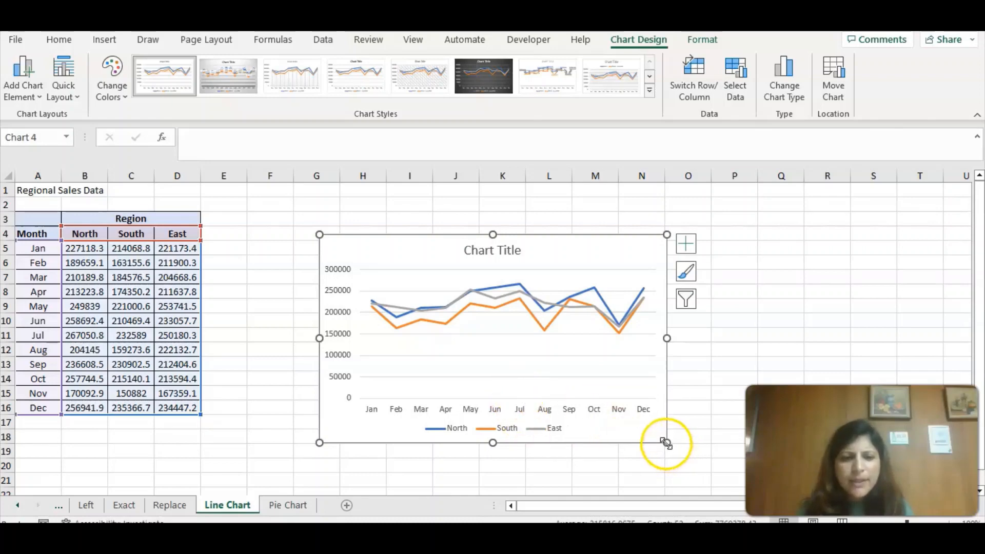
pyautogui.moveTo(666, 443); pyautogui.dragTo(691, 472)
pyautogui.click(486, 331)
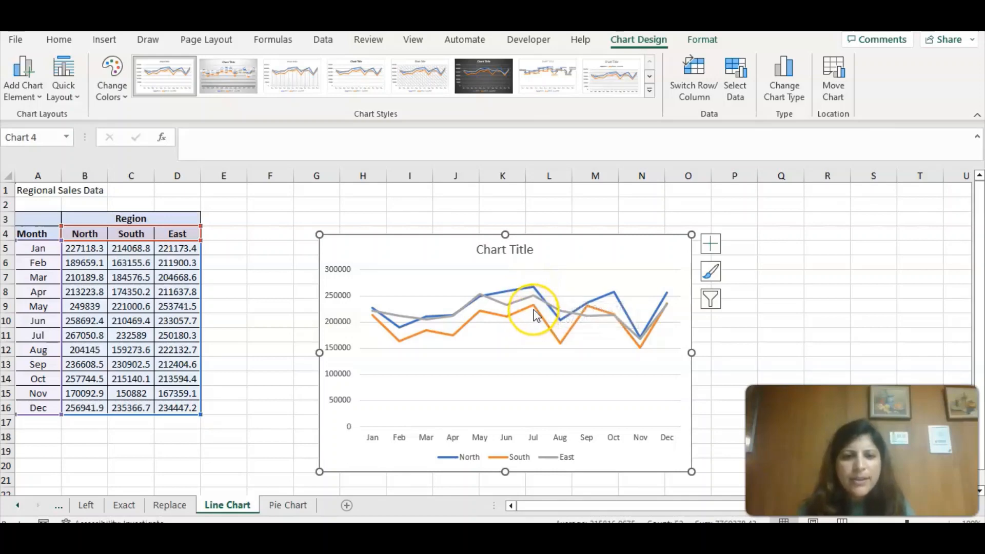
pyautogui.moveTo(533, 311)
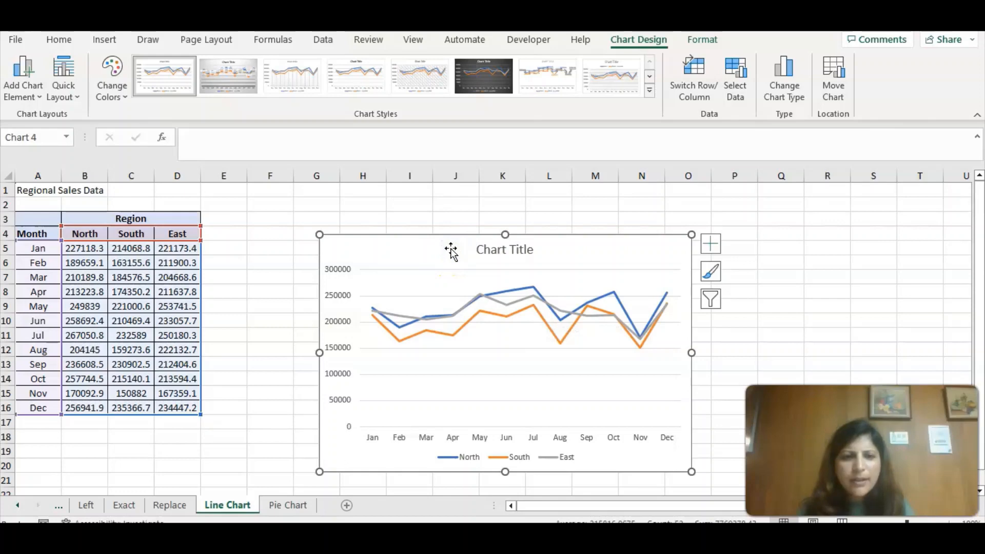
# Replace the line chart's placeholder title with "Regional Sales Data".
pyautogui.click(511, 256)
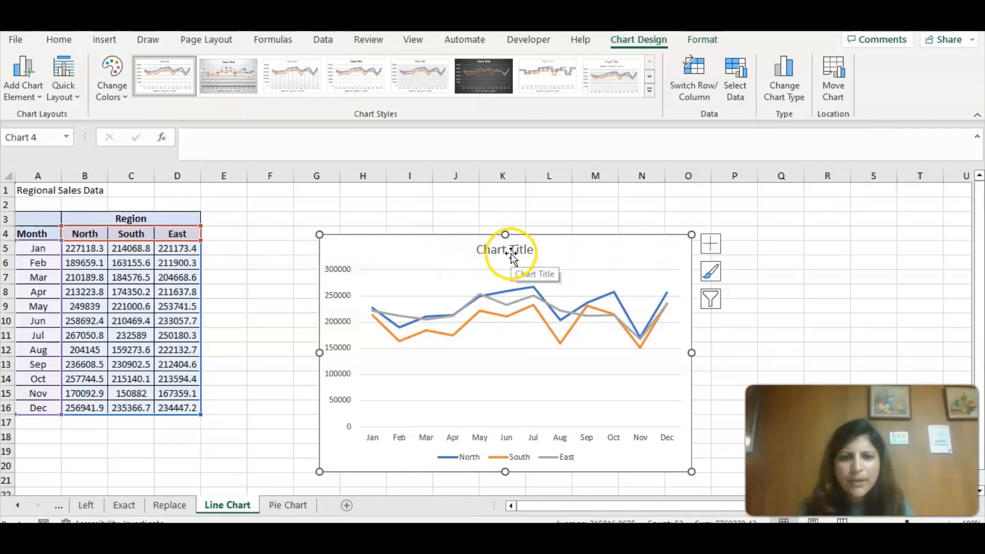
pyautogui.doubleClick(510, 252)
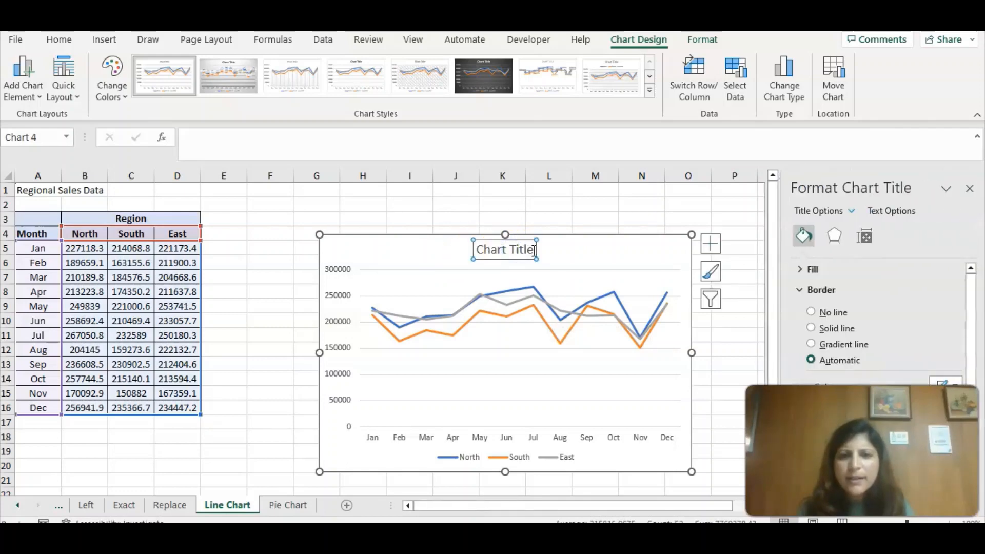
pyautogui.click(534, 251)
pyautogui.press('BackSpace')
pyautogui.press('BackSpace')
pyautogui.press('BackSpace')
pyautogui.press('BackSpace')
pyautogui.press('BackSpace')
pyautogui.press('BackSpace')
pyautogui.press('BackSpace')
pyautogui.press('BackSpace')
pyautogui.press('BackSpace')
pyautogui.press('BackSpace')
pyautogui.press('BackSpace')
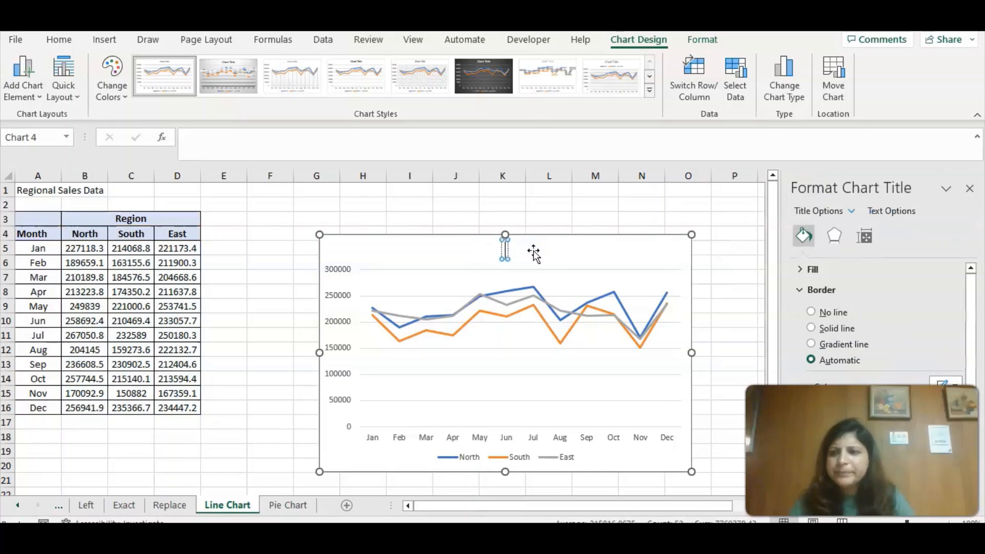
pyautogui.write('Reg')
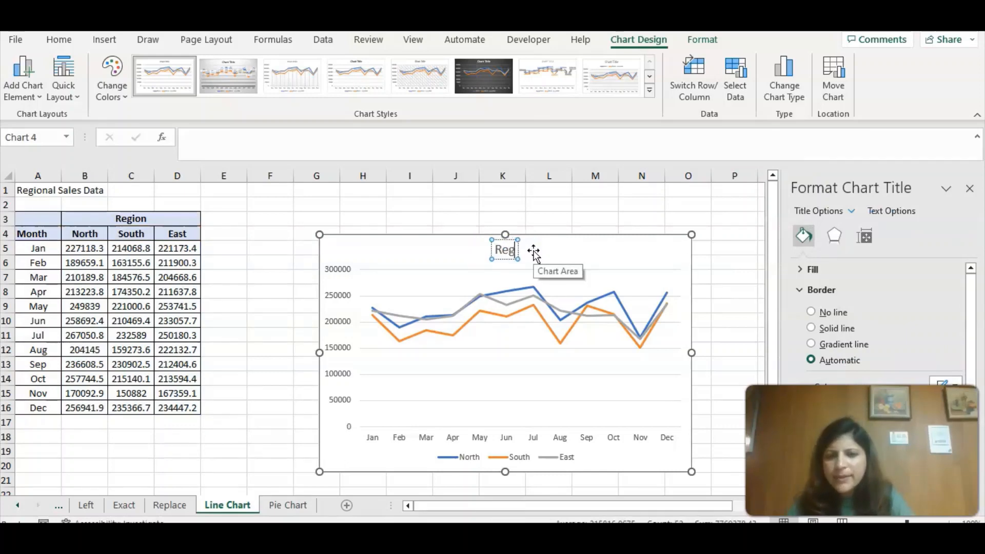
pyautogui.write('ional')
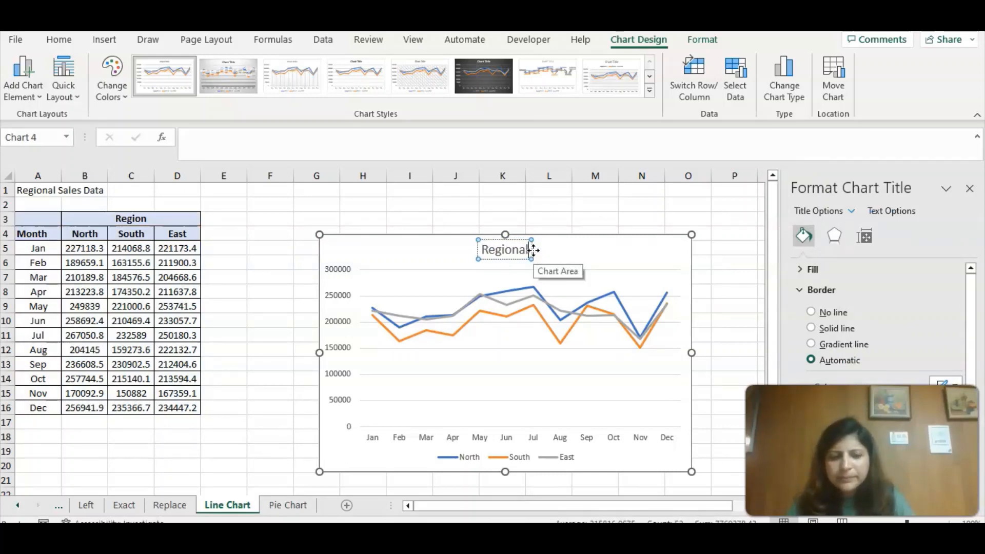
pyautogui.write(' Sa')
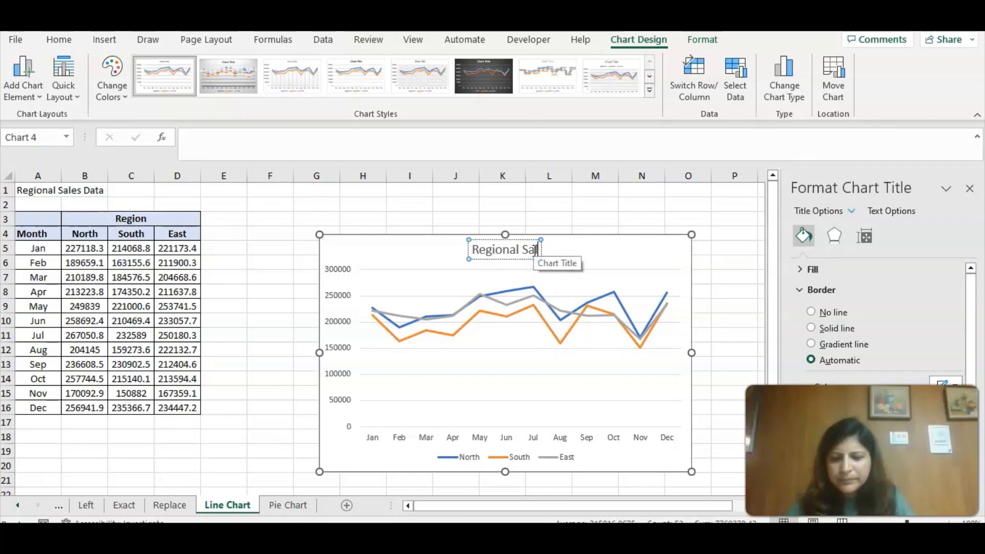
pyautogui.write('les F')
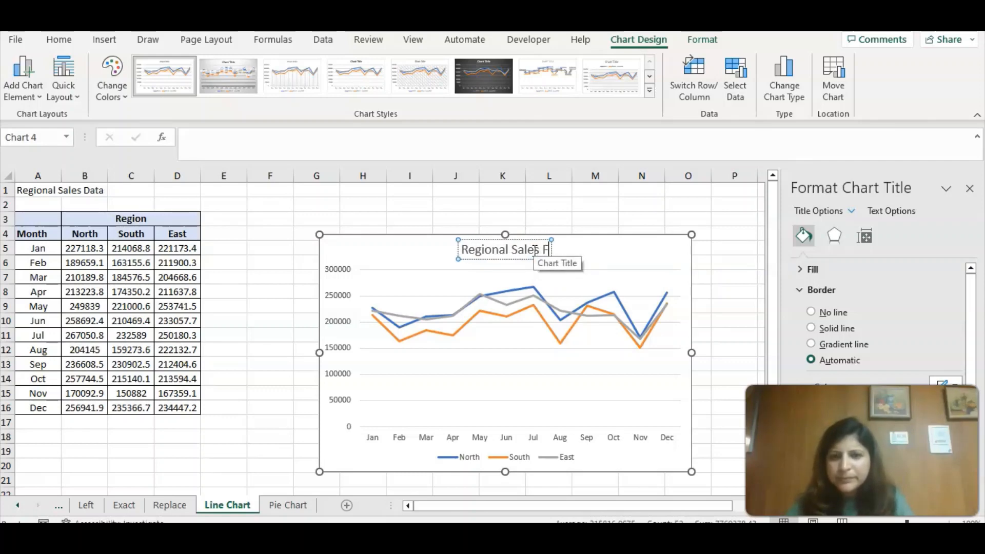
pyautogui.press('BackSpace')
pyautogui.write('Data')
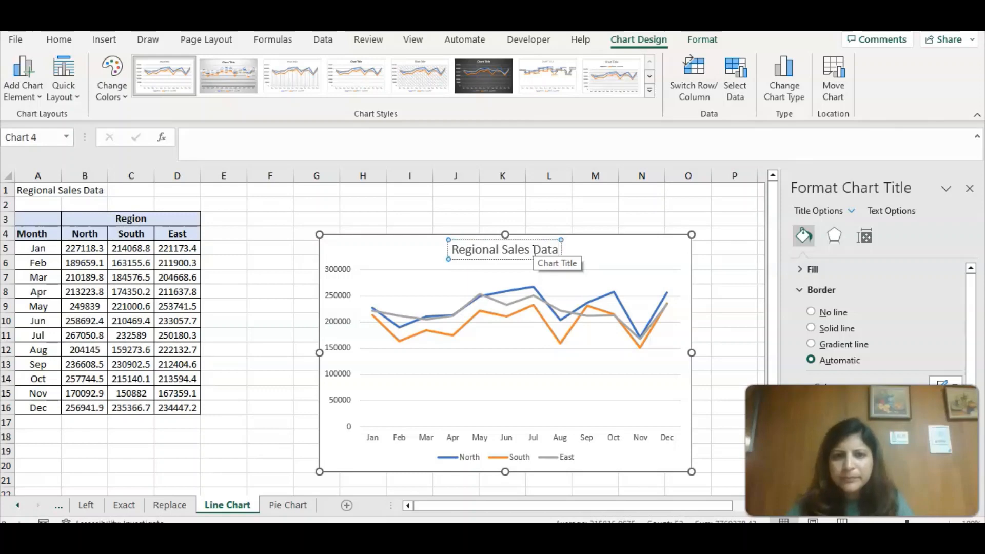
pyautogui.click(644, 263)
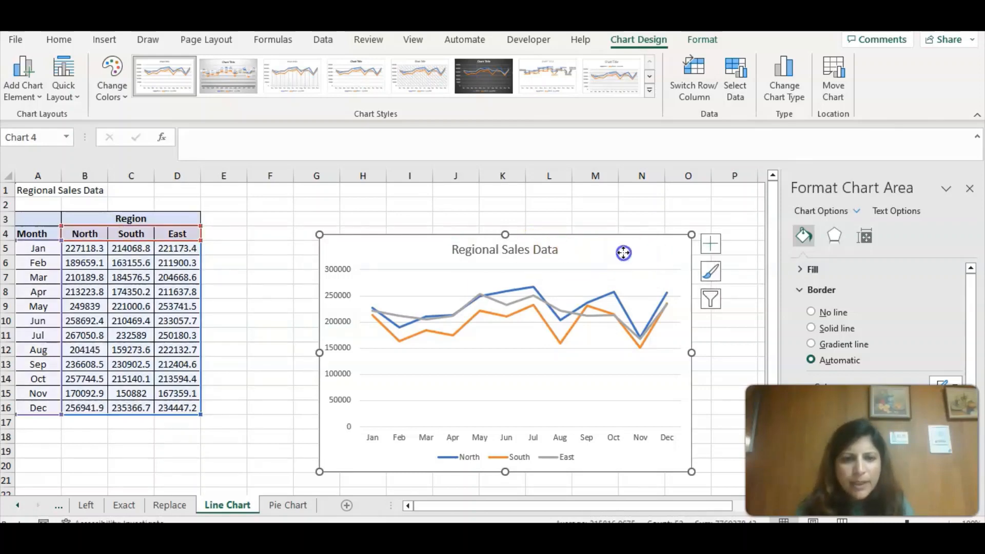
# Review the chart elements available for the line chart, including the legend placement options.
pyautogui.click(703, 243)
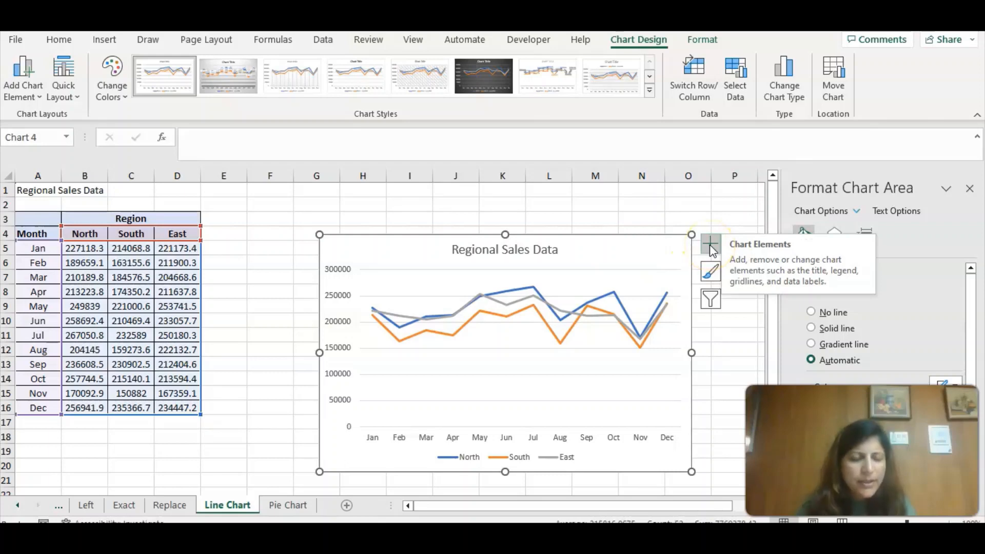
pyautogui.click(710, 244)
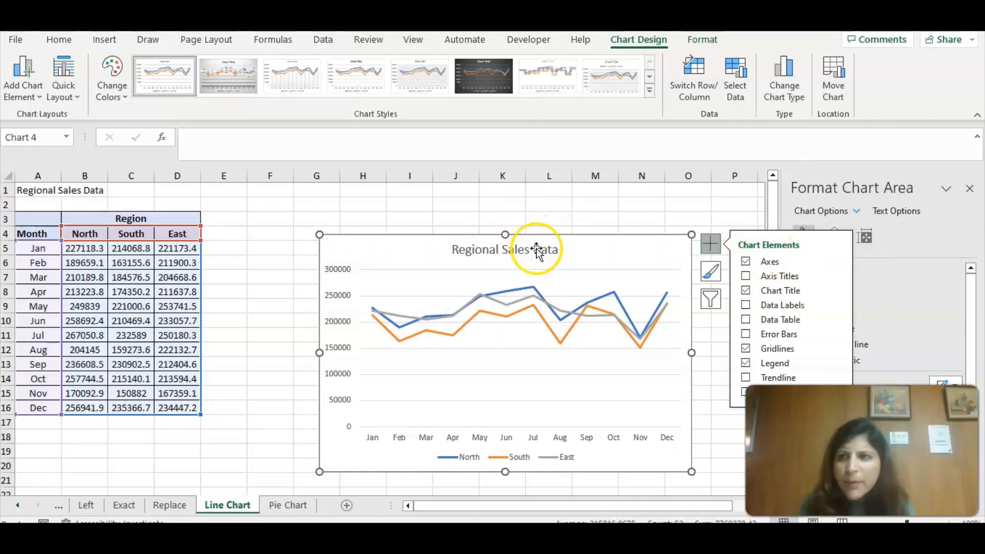
pyautogui.click(654, 41)
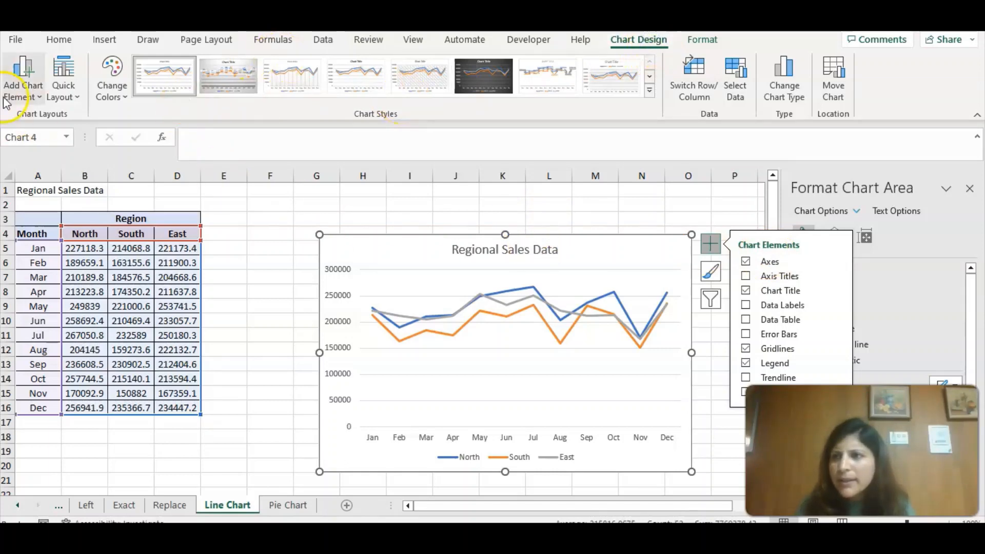
pyautogui.click(19, 95)
pyautogui.moveTo(44, 259)
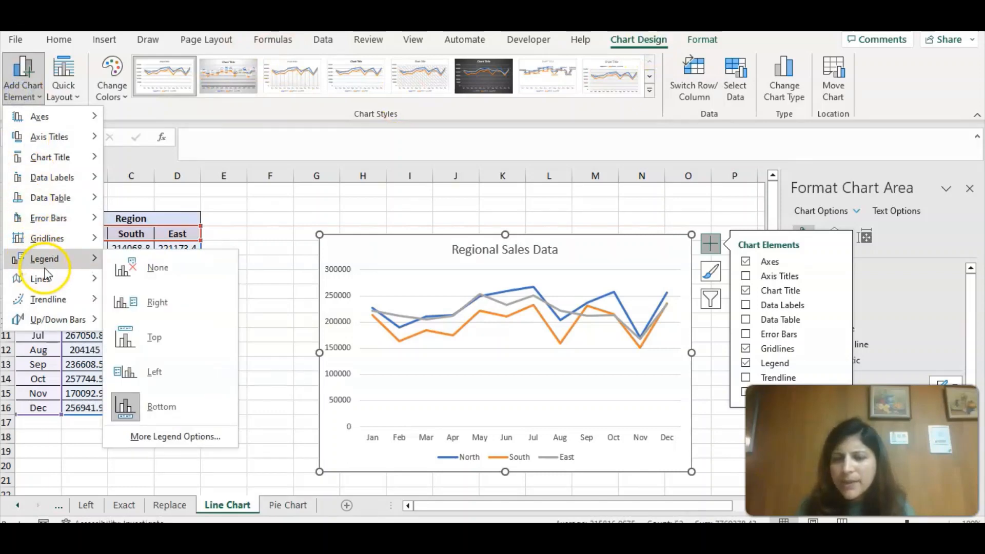
# Browse the chart styles and the series and category filters offered for the line chart.
pyautogui.click(712, 275)
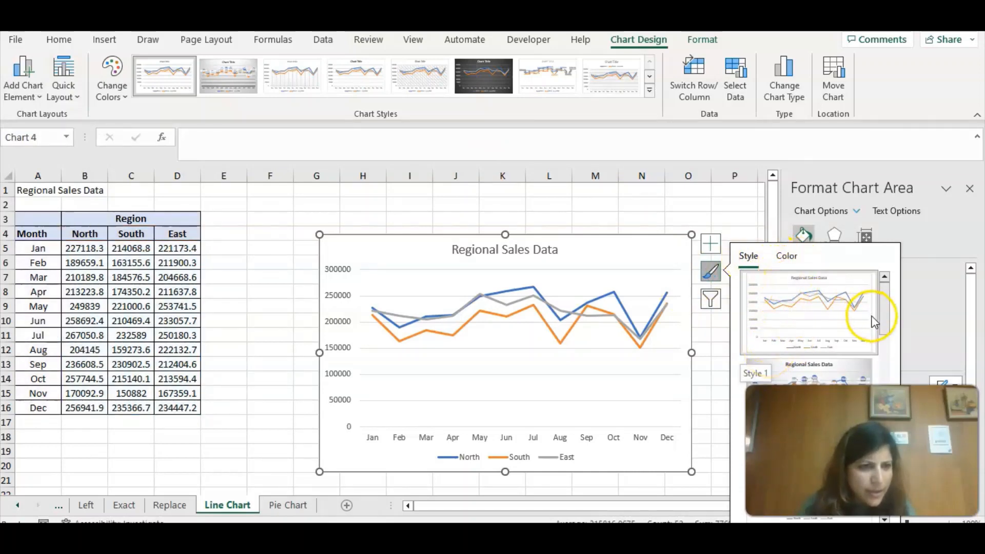
pyautogui.moveTo(883, 322); pyautogui.dragTo(893, 359)
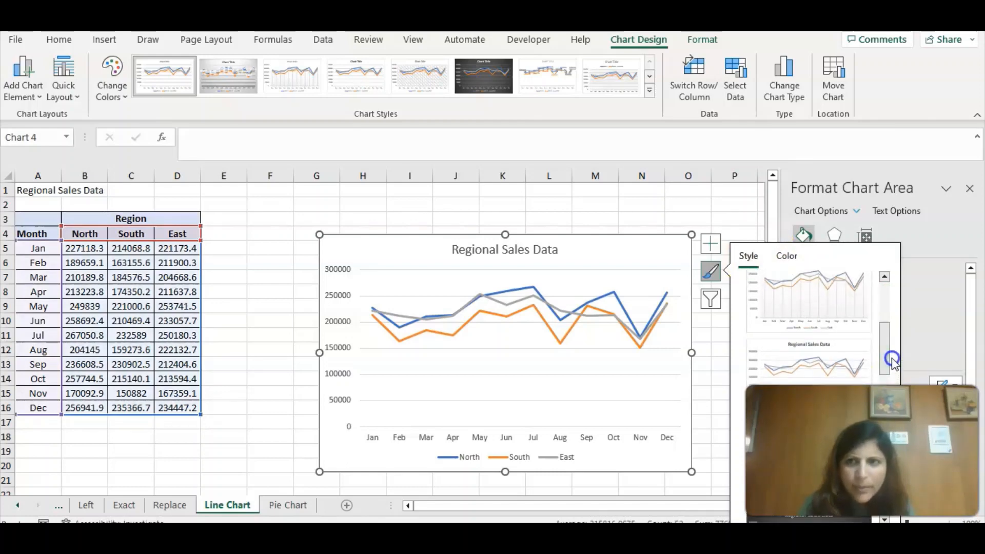
pyautogui.click(257, 135)
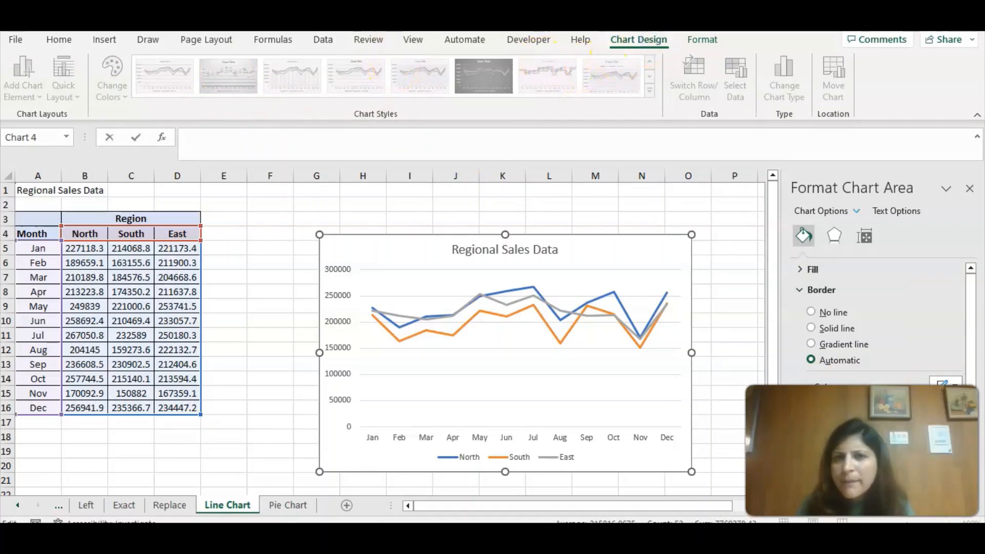
pyautogui.click(571, 250)
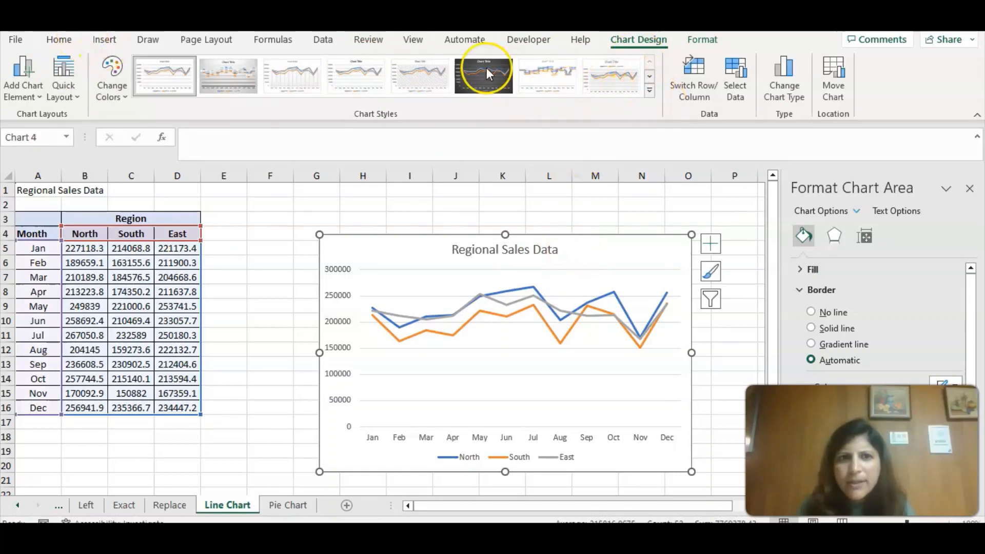
pyautogui.click(712, 299)
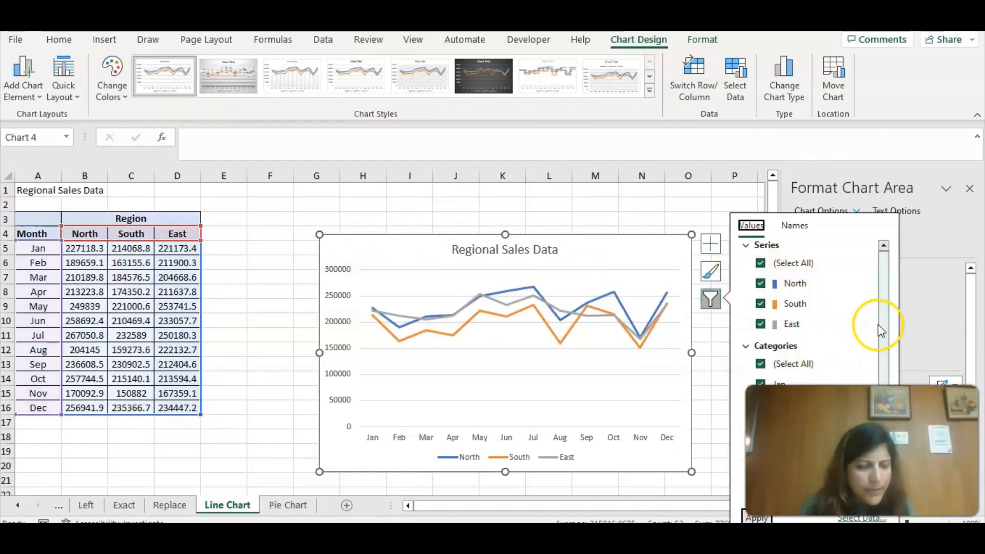
pyautogui.moveTo(882, 332); pyautogui.dragTo(865, 287)
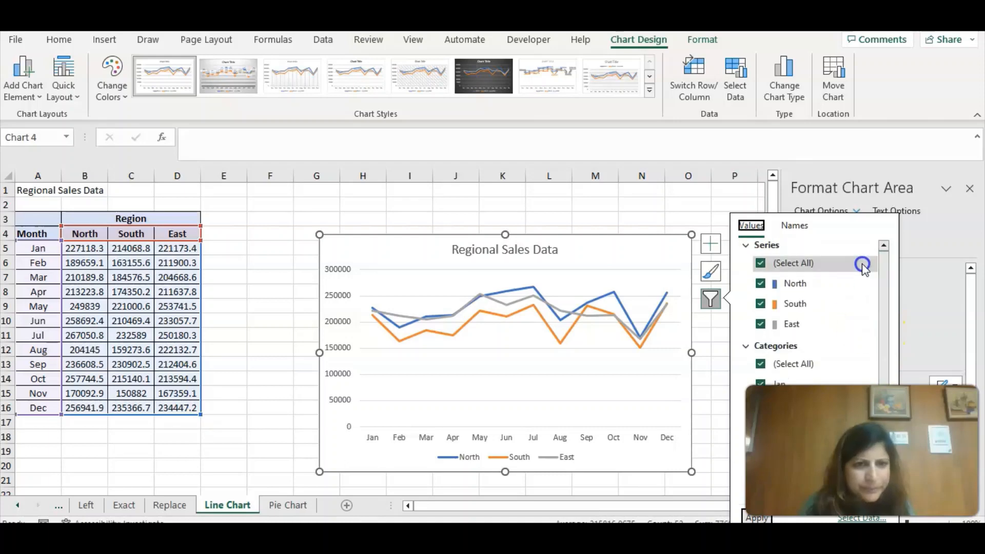
pyautogui.click(714, 324)
pyautogui.click(712, 324)
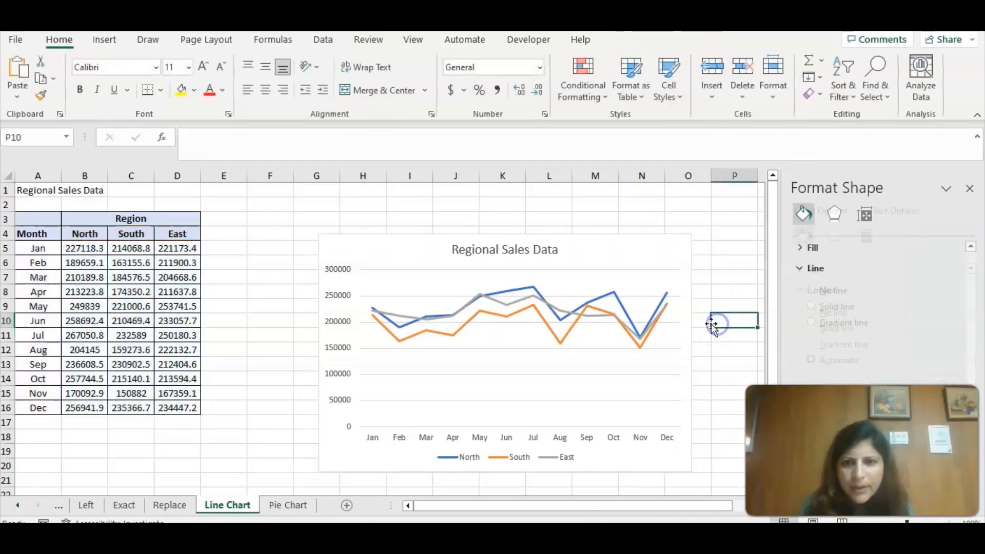
# Add primary horizontal and primary vertical axis titles to the regional sales line chart.
pyautogui.click(355, 252)
pyautogui.click(34, 81)
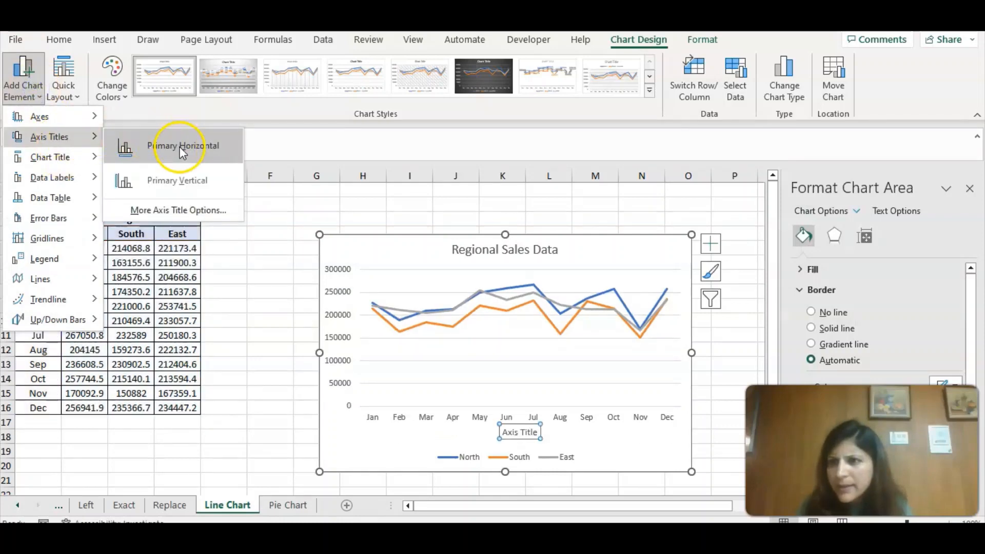
pyautogui.click(180, 147)
pyautogui.click(23, 81)
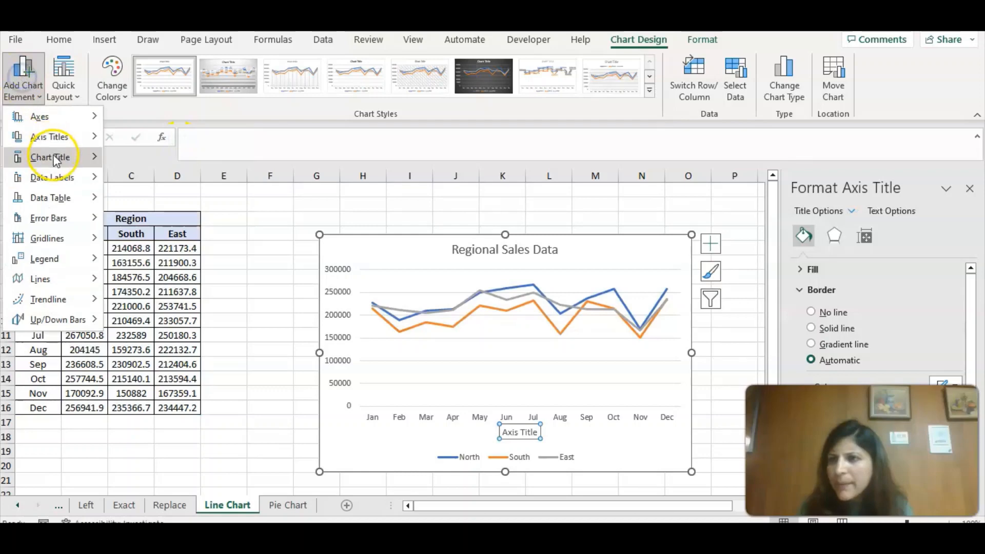
pyautogui.moveTo(56, 137)
pyautogui.click(214, 180)
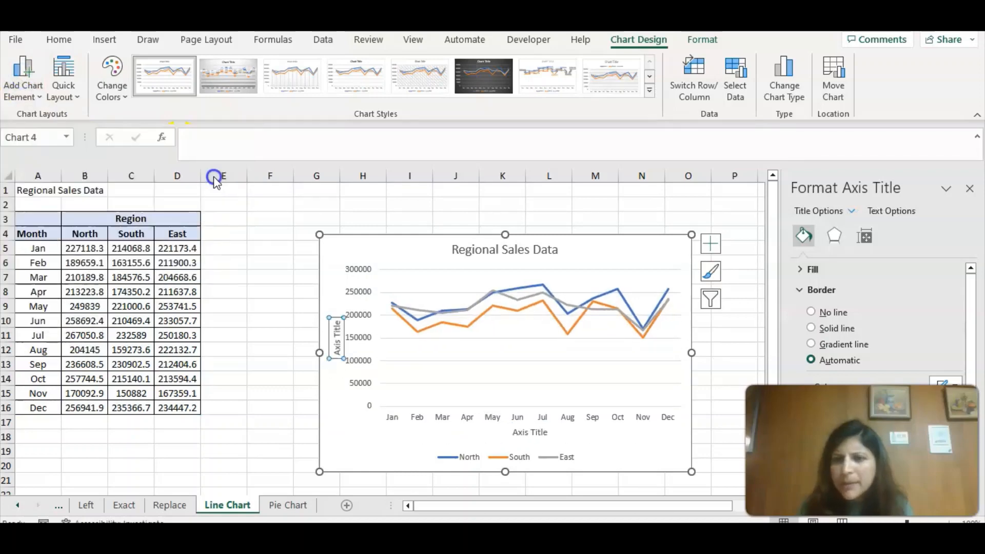
# Replace the horizontal axis title's placeholder text with "Month".
pyautogui.click(540, 432)
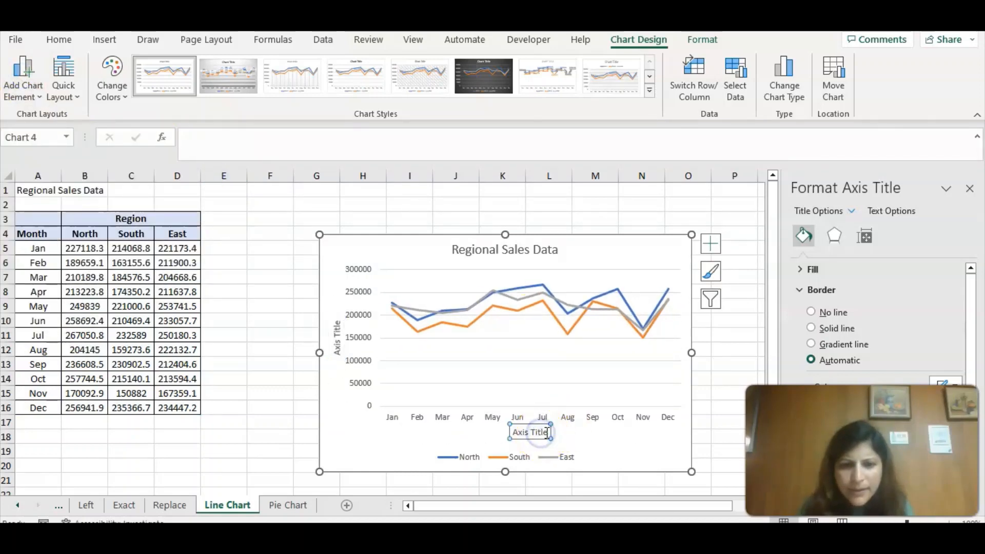
pyautogui.click(548, 432)
pyautogui.press('BackSpace')
pyautogui.press('BackSpace')
pyautogui.press('BackSpace')
pyautogui.press('BackSpace')
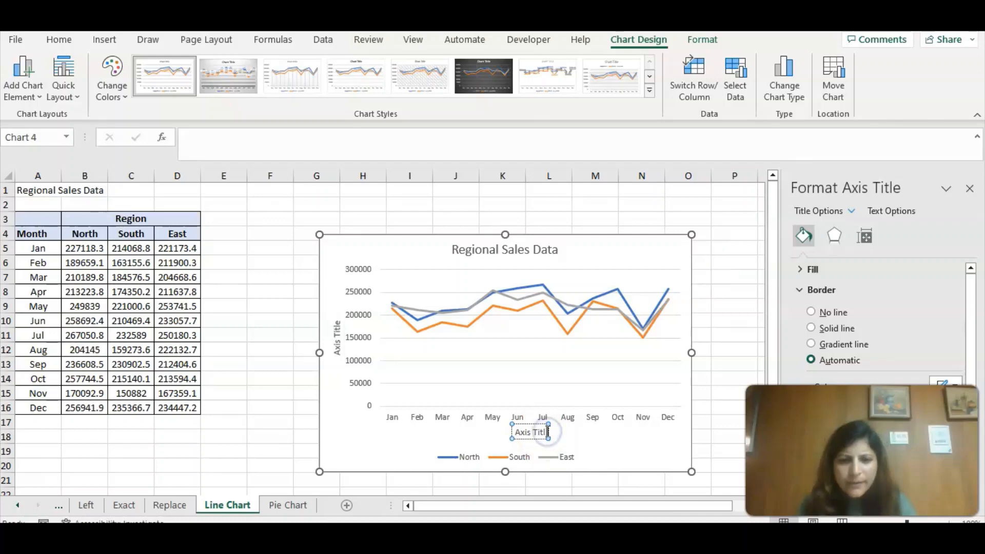
pyautogui.press('BackSpace')
pyautogui.press('BackSpace')
pyautogui.press('BackSpace')
pyautogui.press('BackSpace')
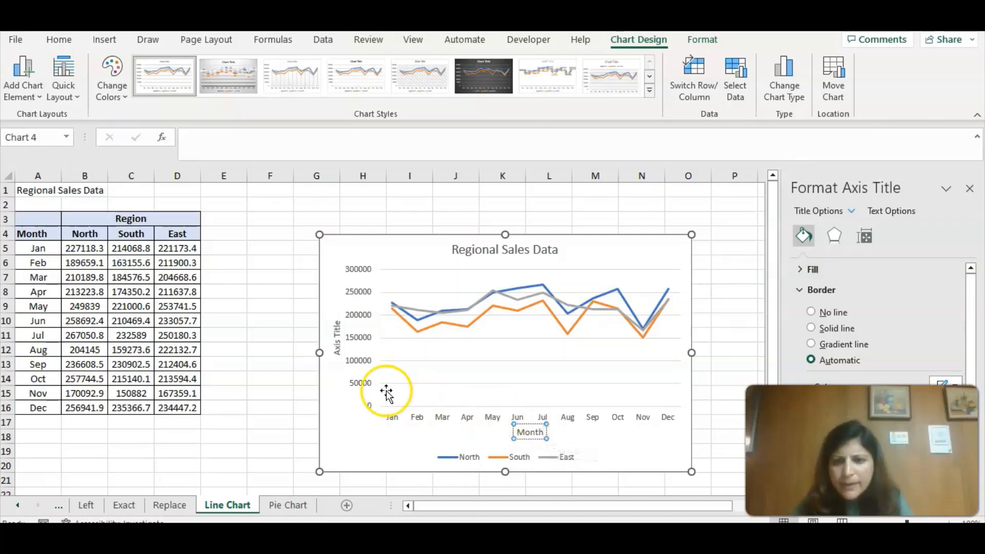
# Replace the vertical axis title's placeholder text with "Sales".
pyautogui.click(338, 341)
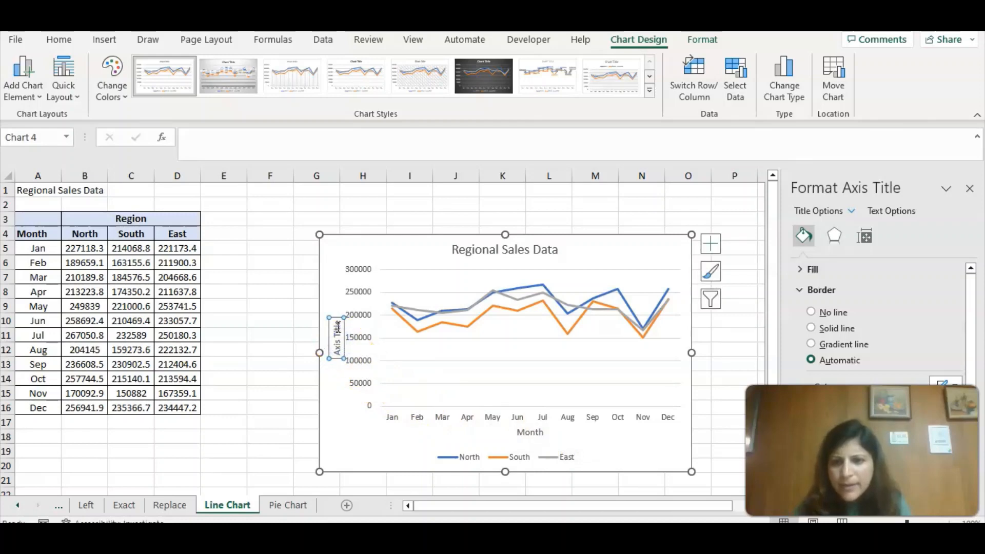
pyautogui.click(337, 327)
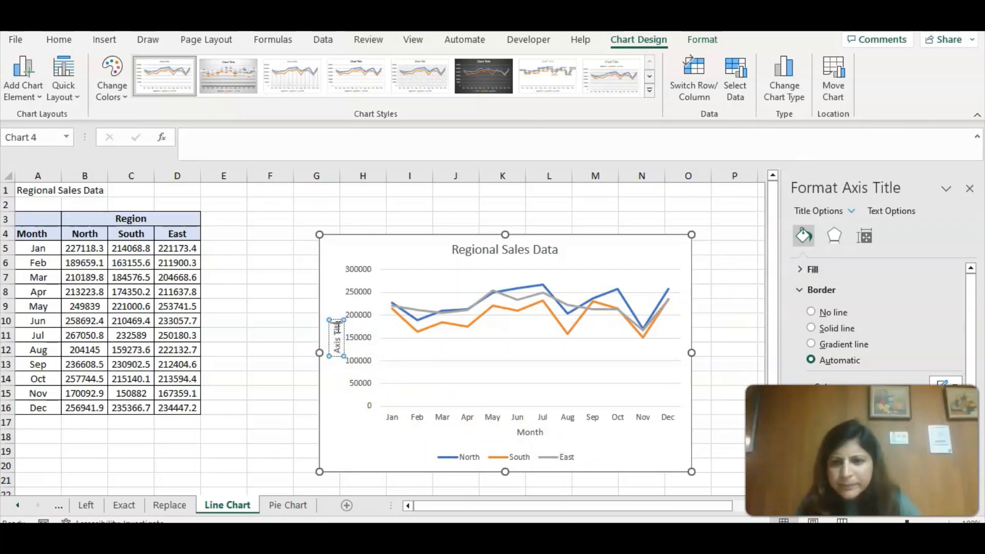
pyautogui.hotkey('ctrl', 'a')
pyautogui.press('BackSpace')
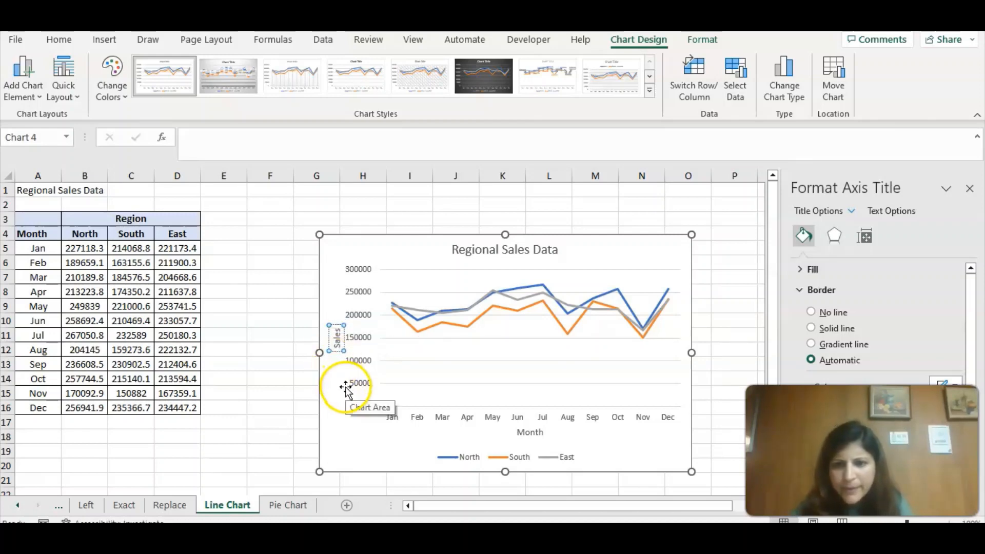
pyautogui.write('Sales')
pyautogui.click(405, 255)
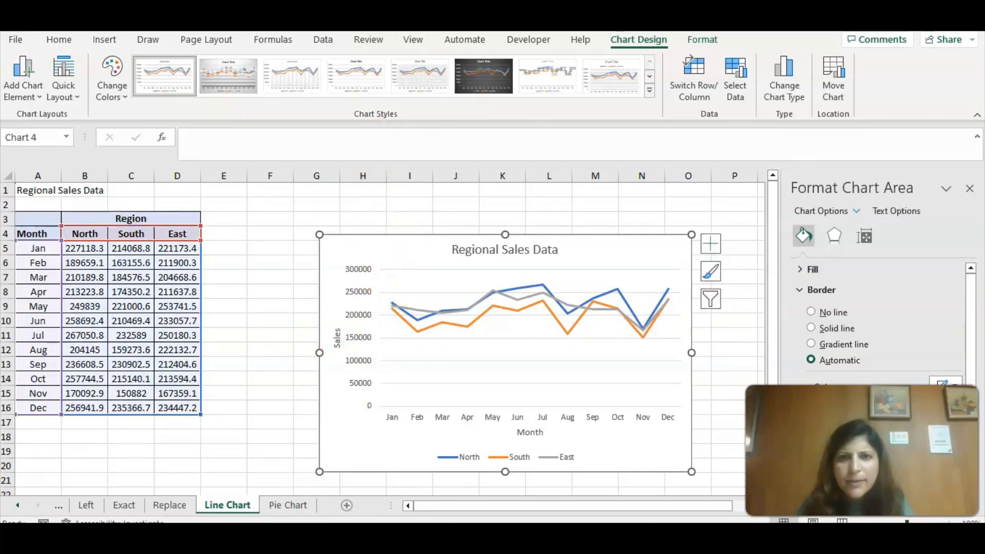
# Apply the chart style with the dark background and place the legend at the right of the chart.
pyautogui.click(491, 73)
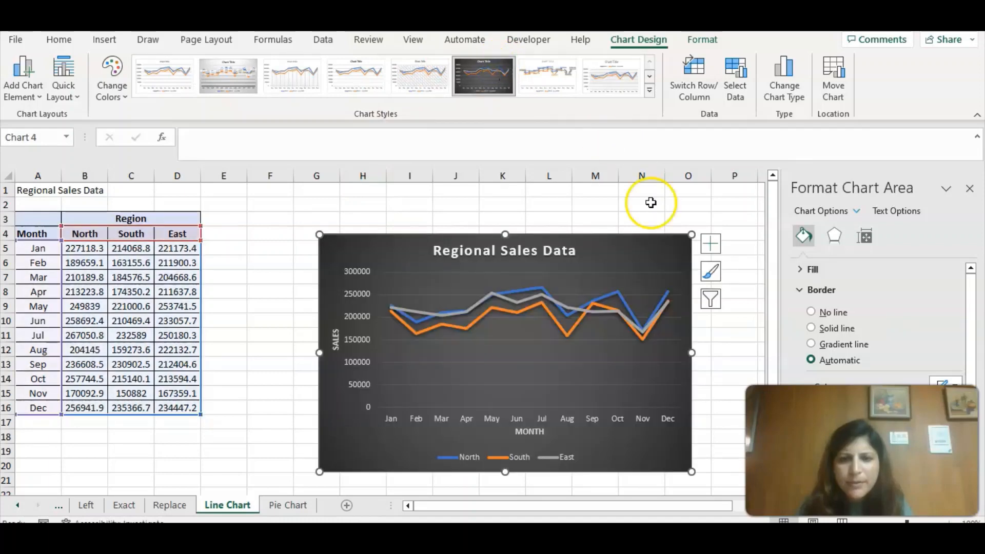
pyautogui.click(608, 267)
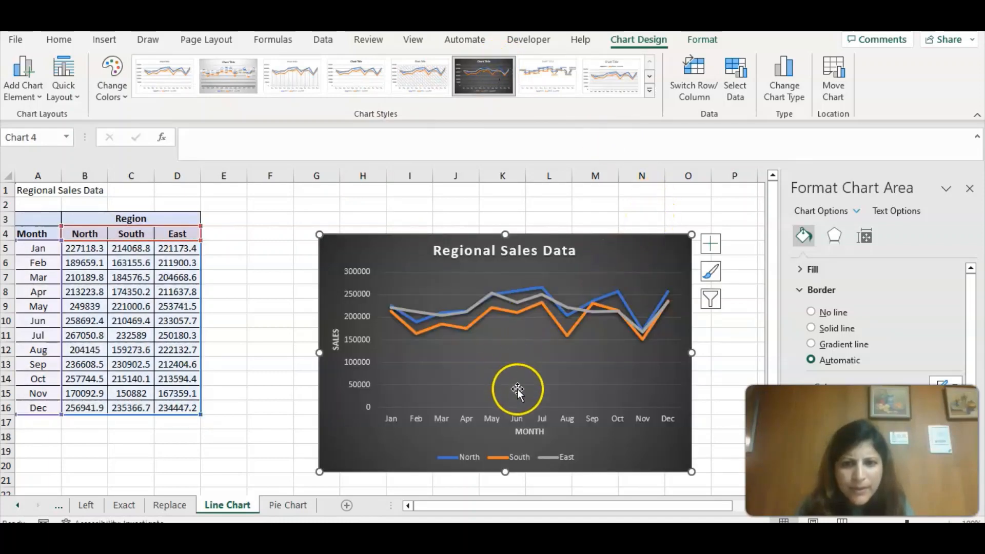
pyautogui.click(434, 450)
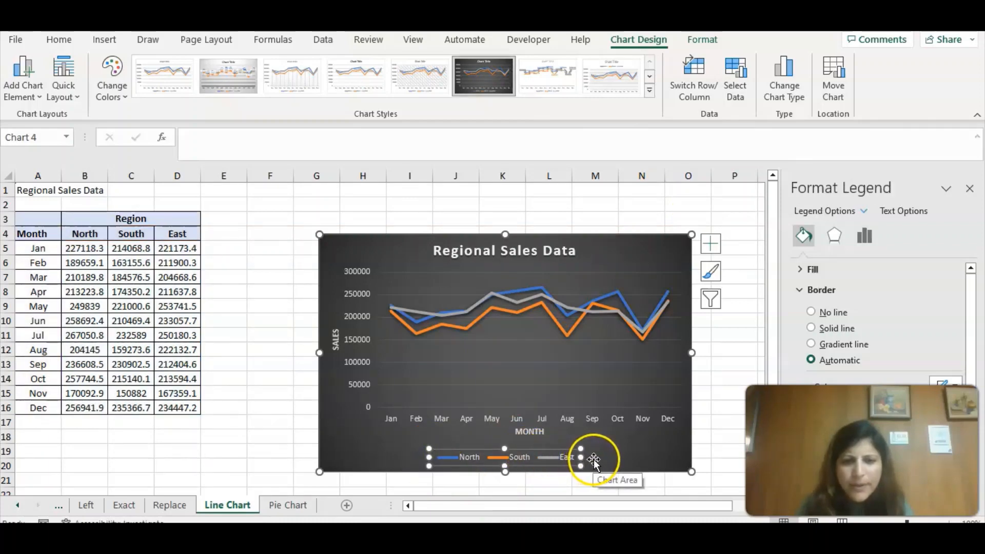
pyautogui.click(24, 82)
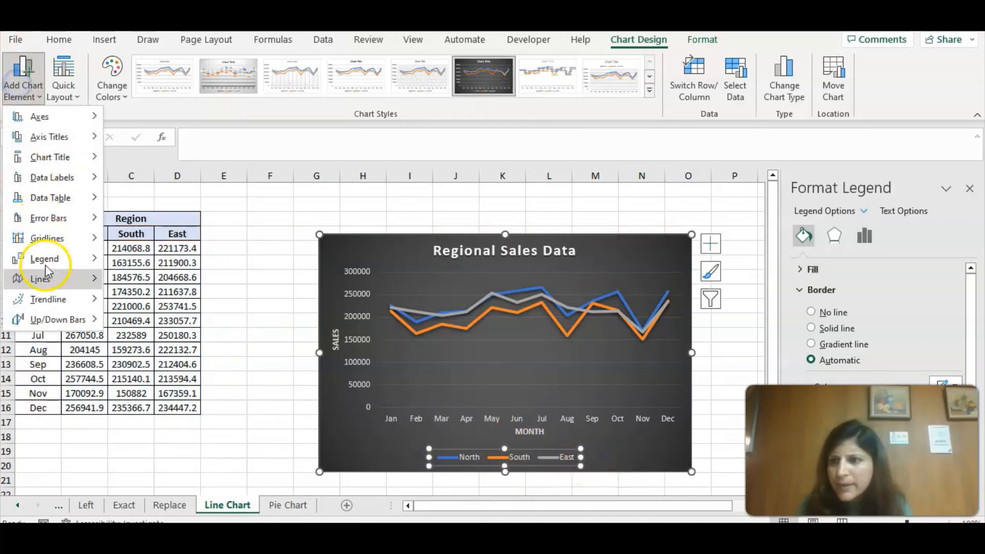
pyautogui.moveTo(54, 258)
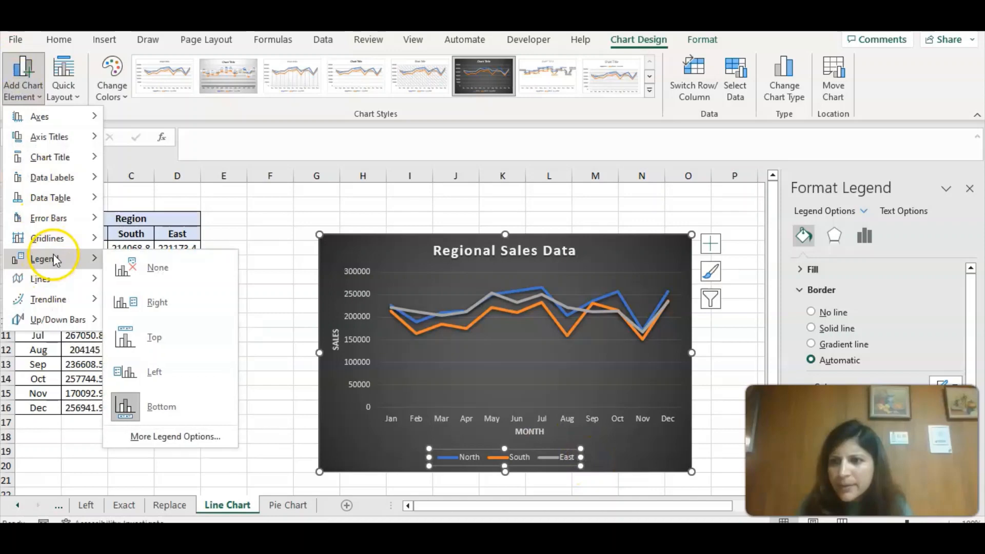
pyautogui.click(165, 302)
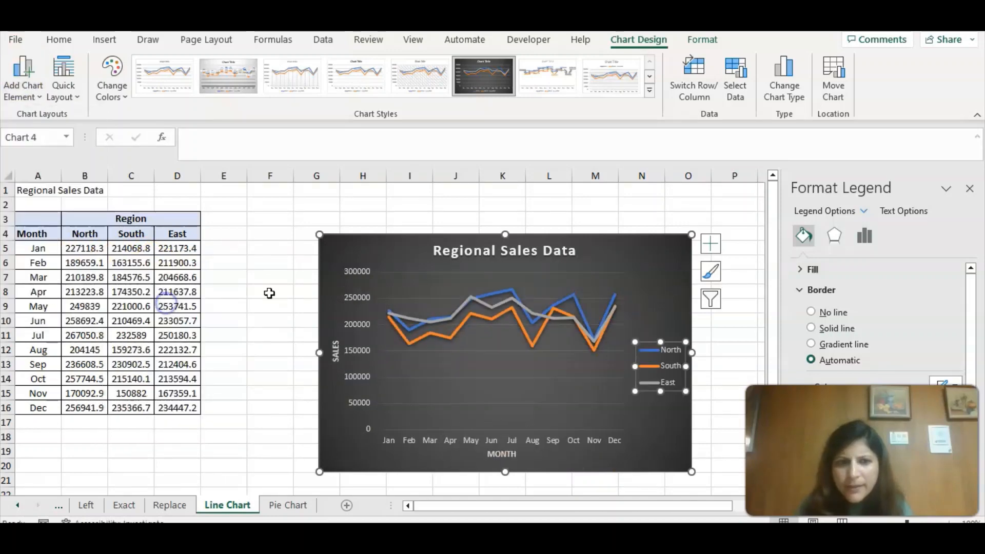
# Change the East series line to the gold theme color.
pyautogui.click(422, 321)
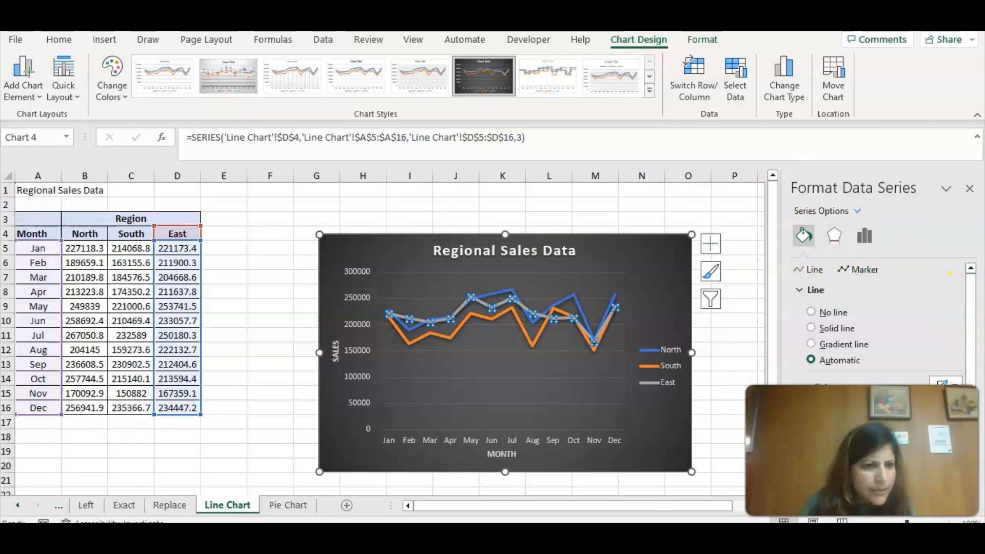
pyautogui.moveTo(974, 350); pyautogui.dragTo(975, 385)
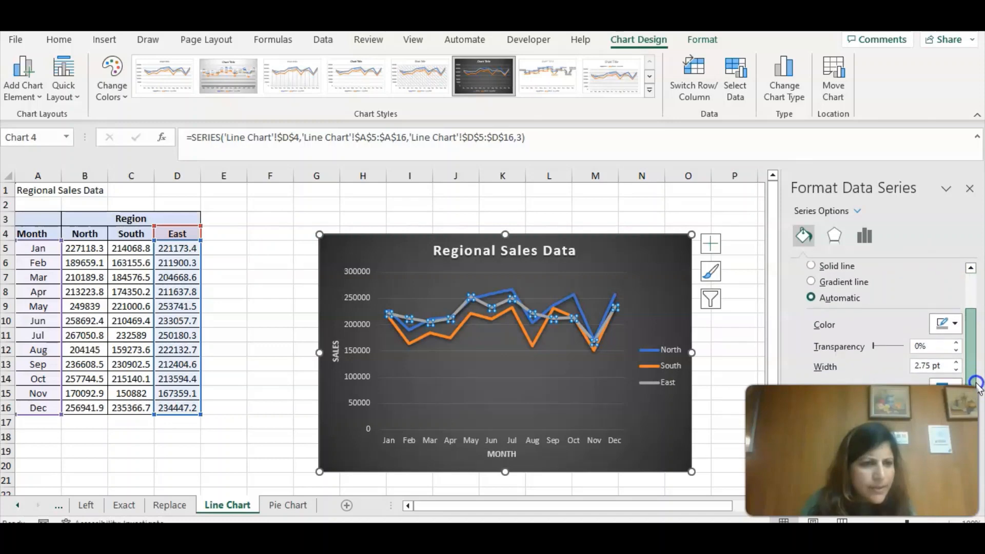
pyautogui.click(955, 323)
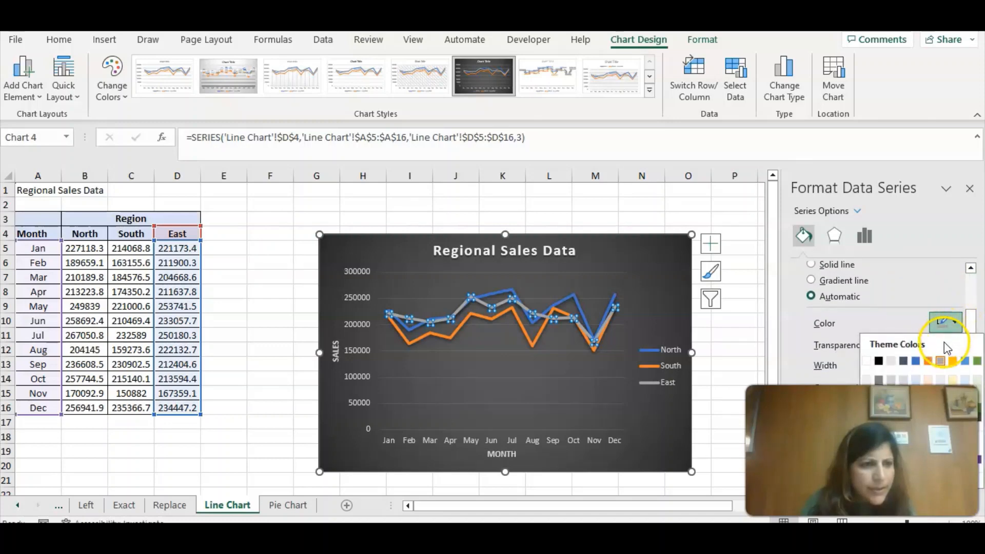
pyautogui.click(953, 360)
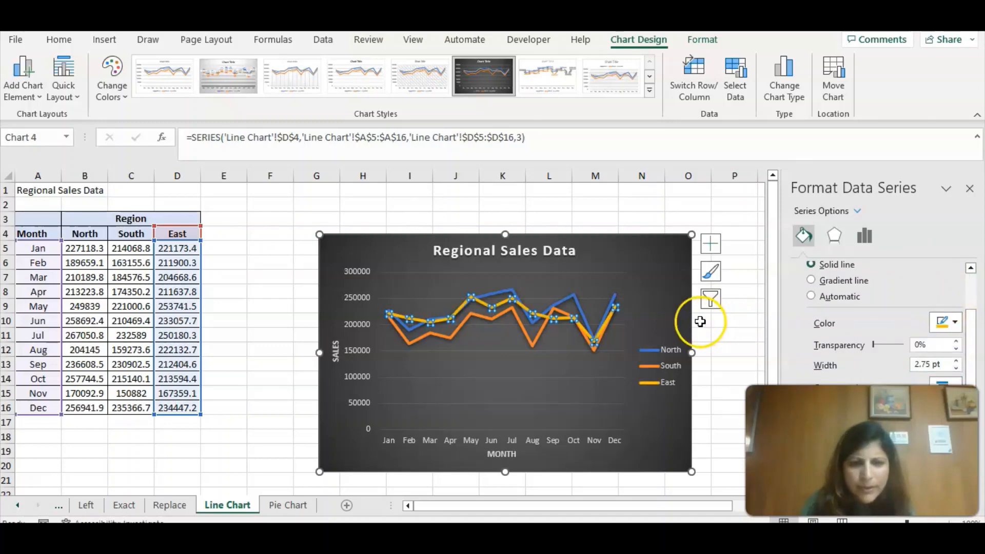
pyautogui.click(668, 315)
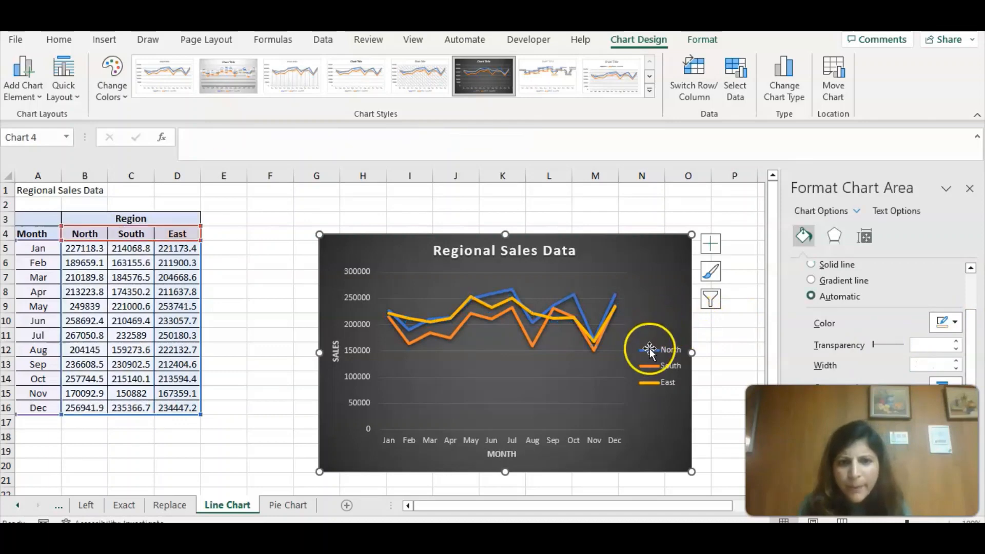